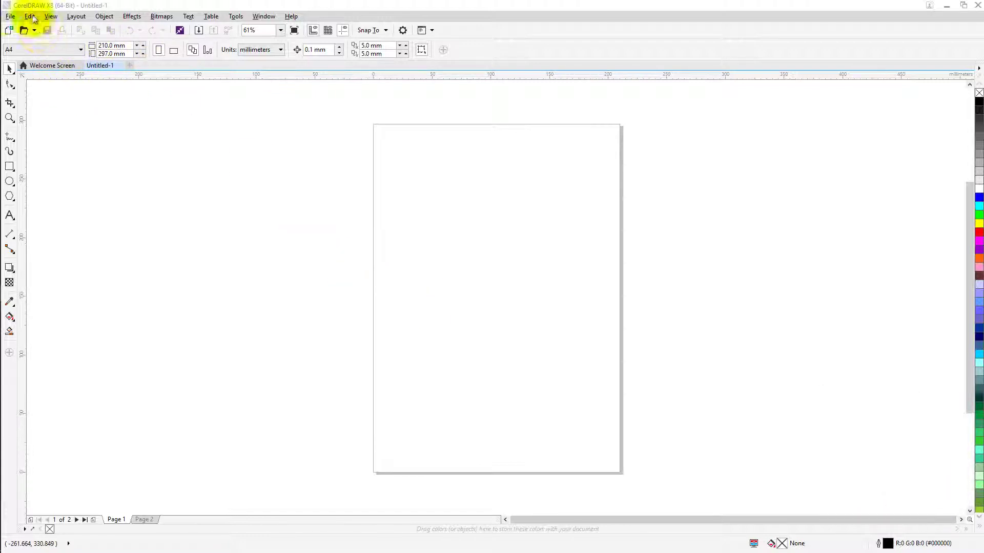
click(10, 16)
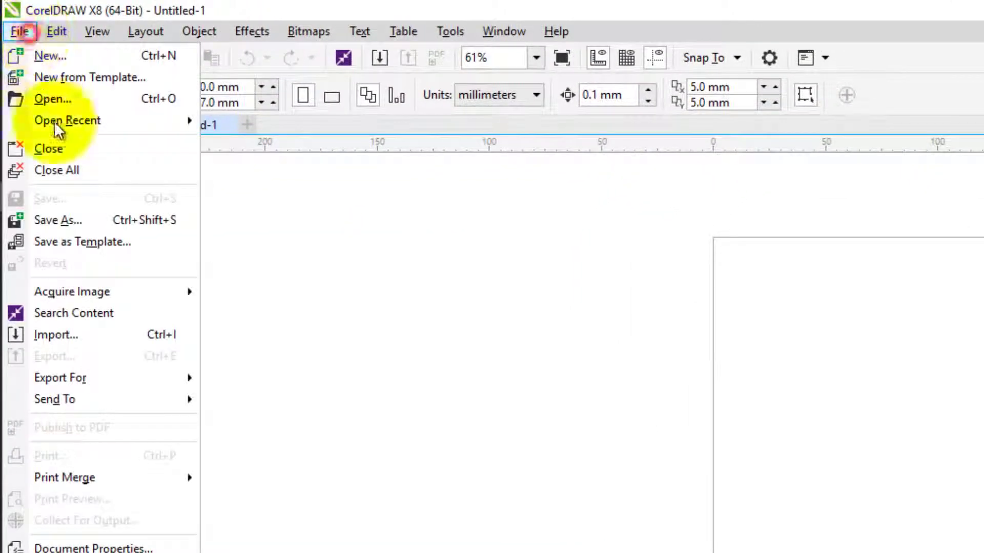
click(418, 385)
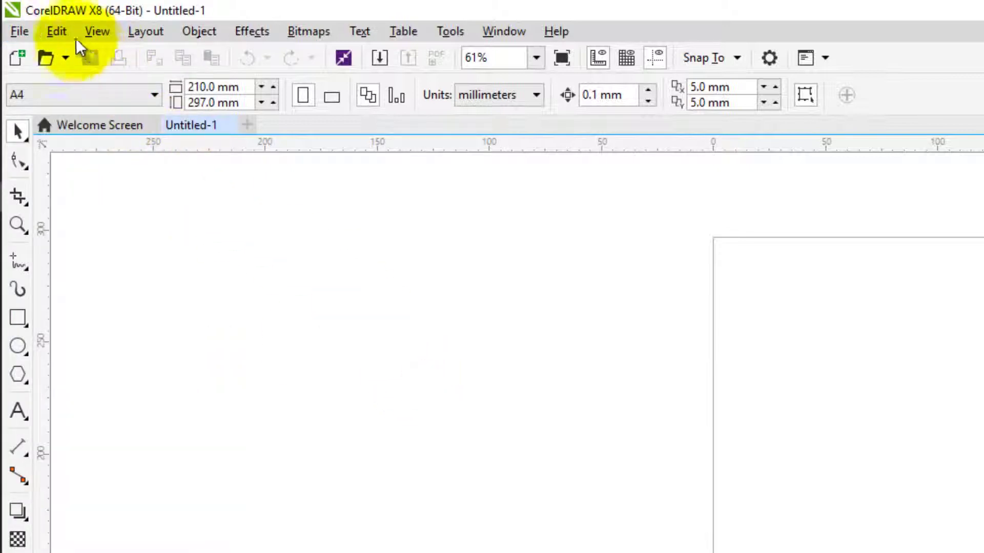
click(57, 31)
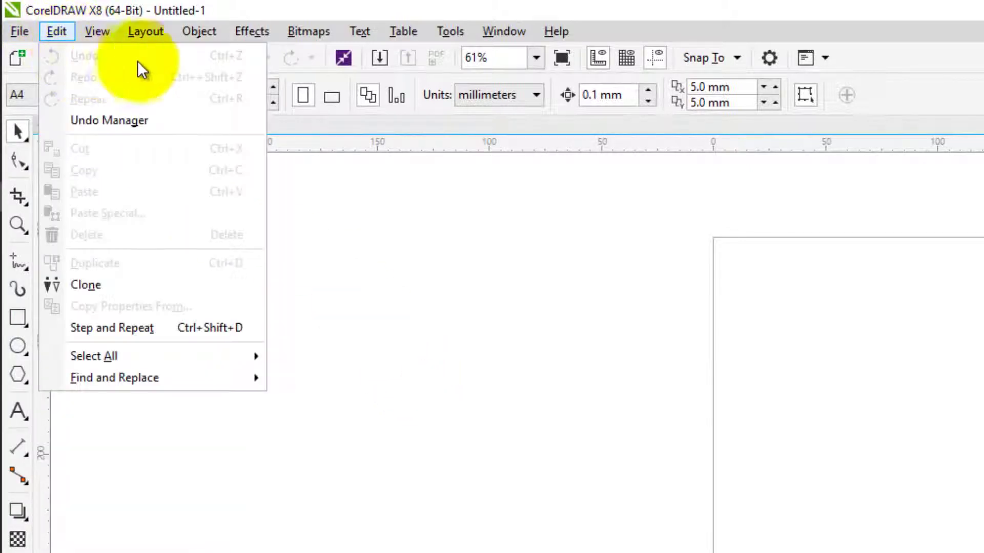
click(573, 428)
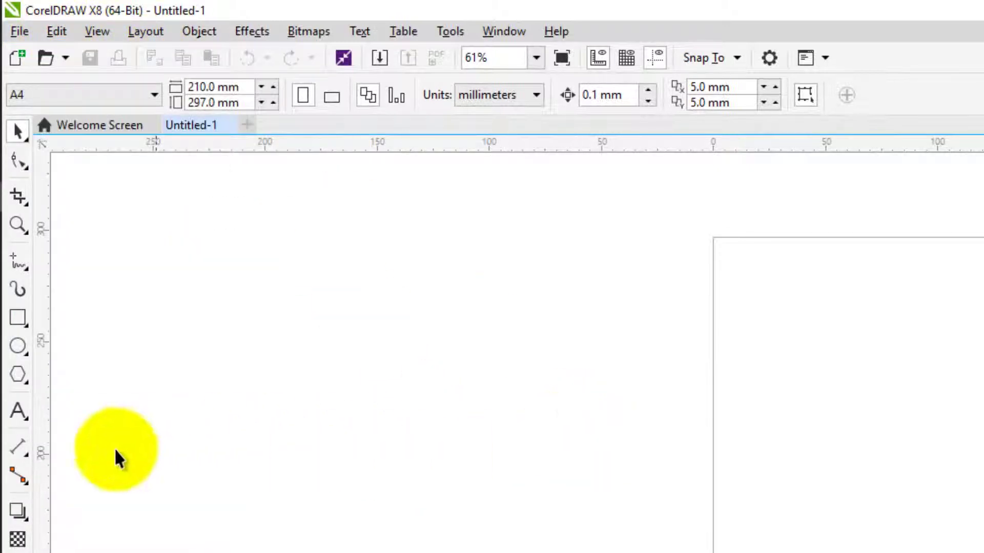
Draw a rectangle about 130 × 65 mm in the upper part of the page and another about 122 × 66 mm below it
click(18, 320)
drag(789, 359, 983, 509)
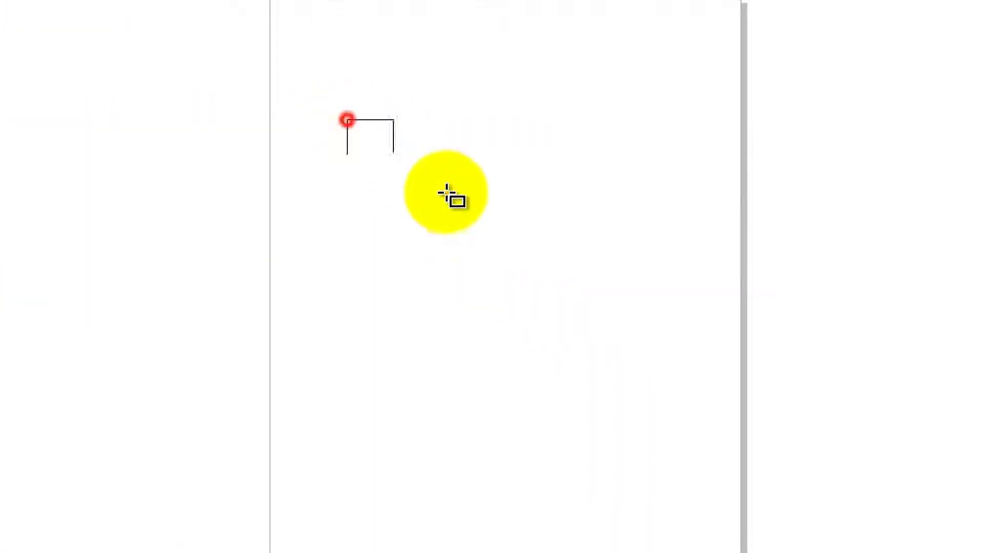
drag(634, 270, 637, 265)
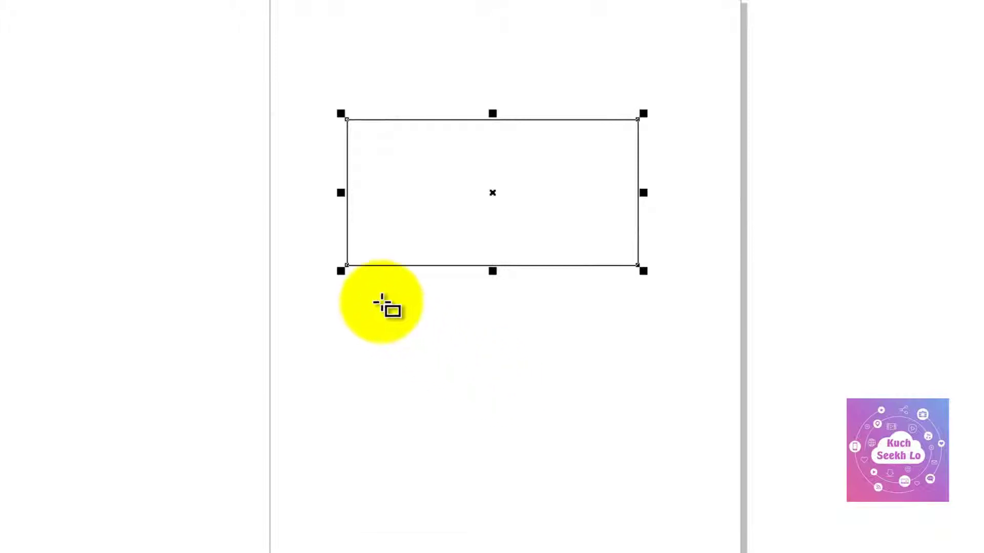
drag(381, 301, 654, 449)
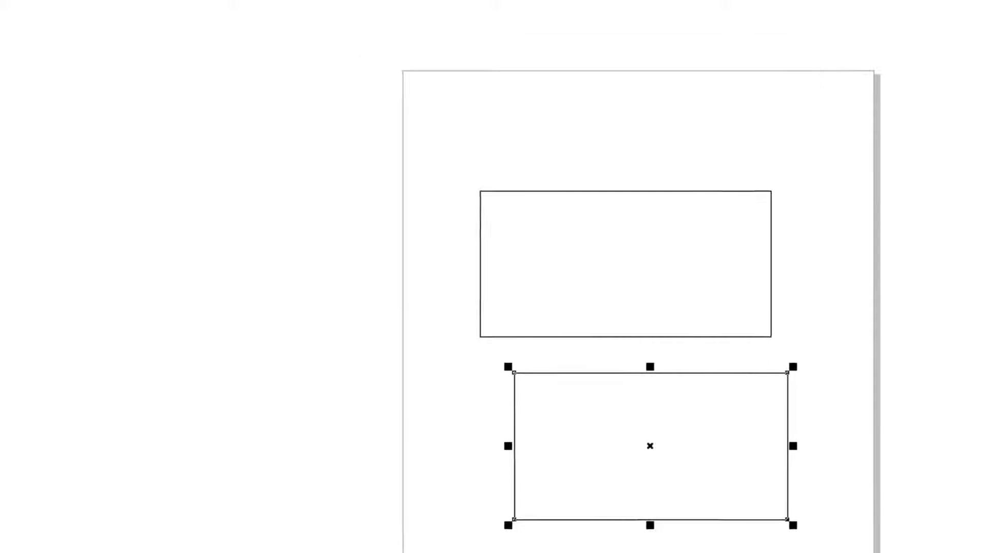
Undo the creation of the lower rectangle and of the upper rectangle
click(54, 31)
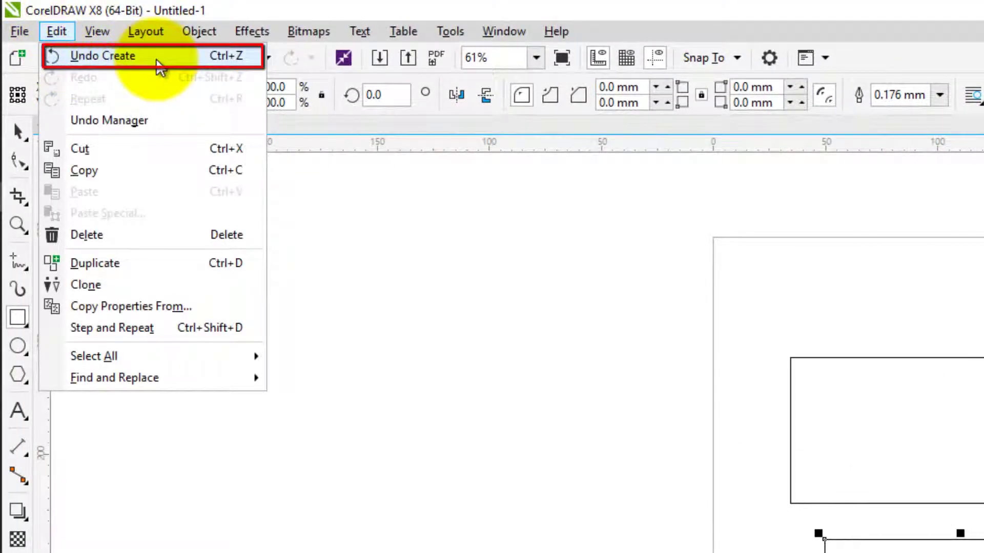
click(161, 65)
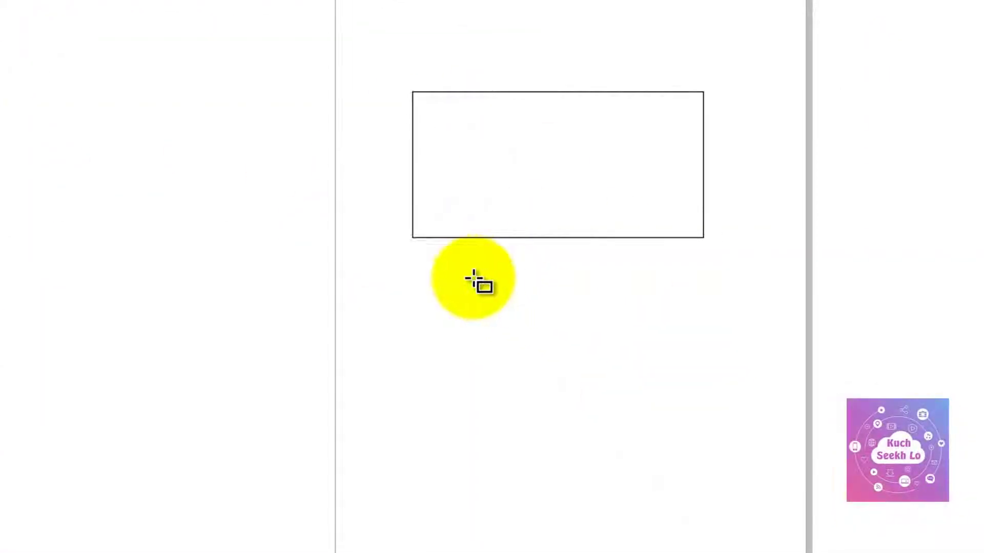
click(57, 31)
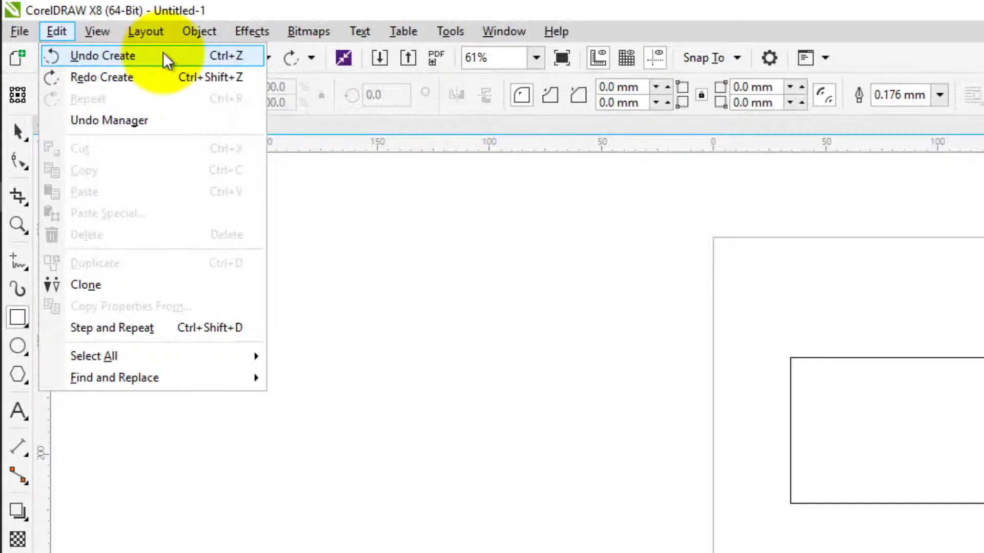
click(138, 55)
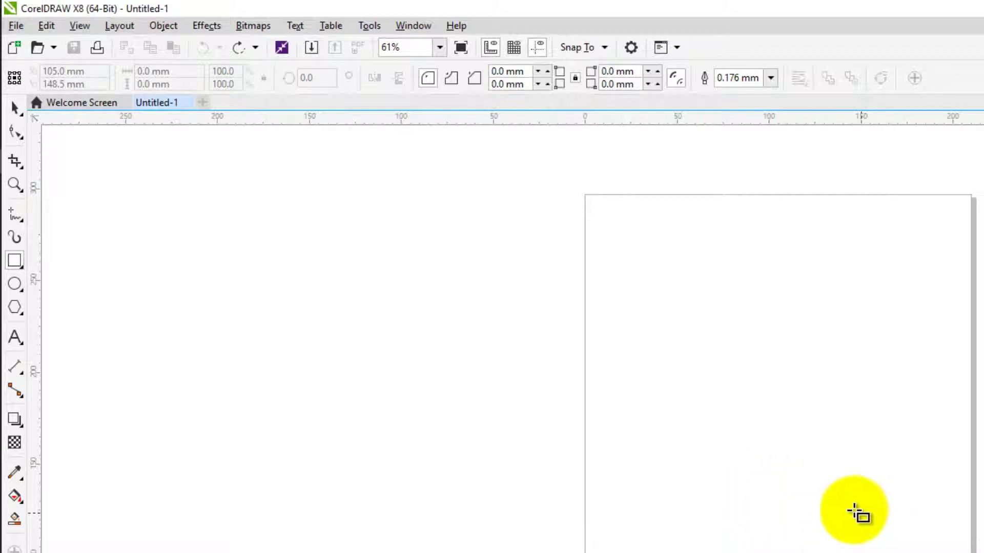
Redo the creation of both rectangles, one after the other
click(47, 25)
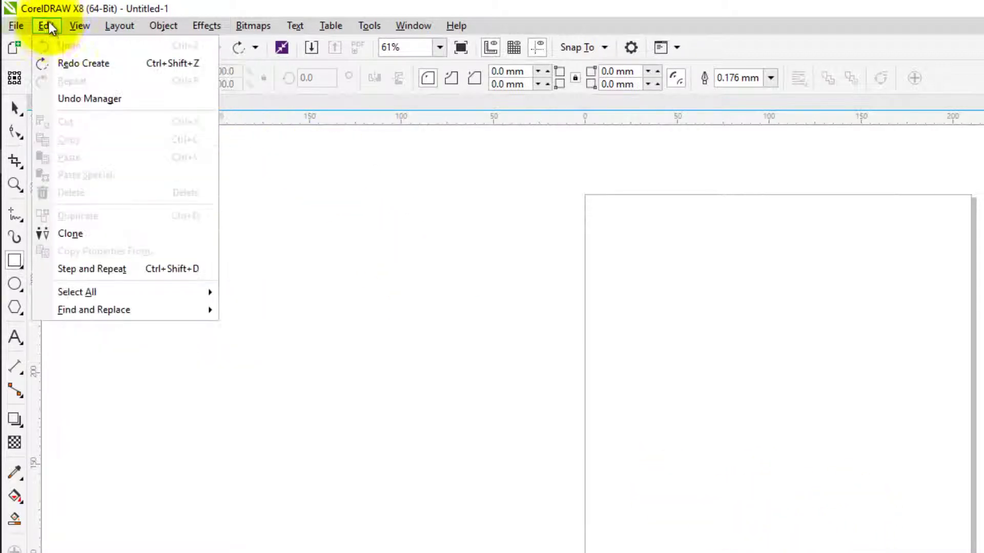
click(135, 67)
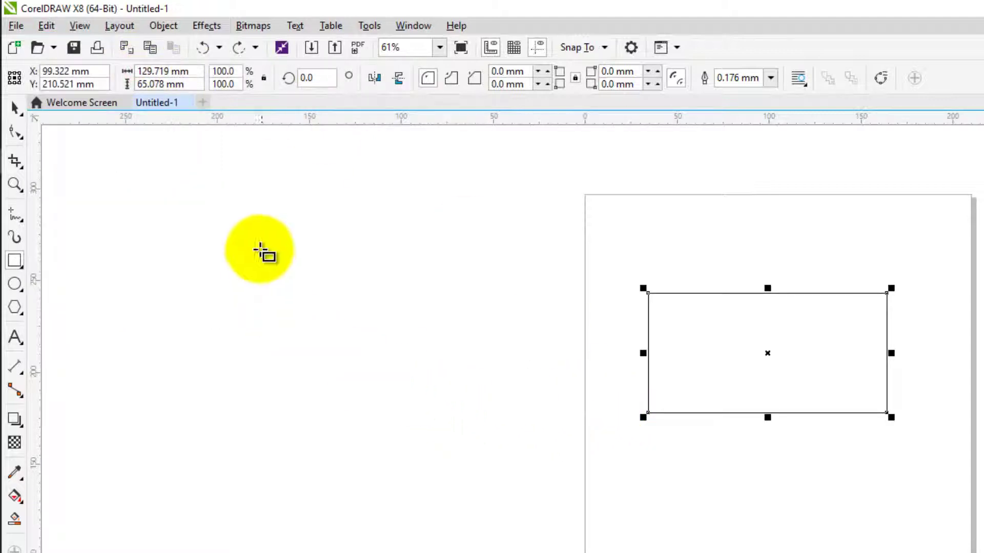
click(48, 26)
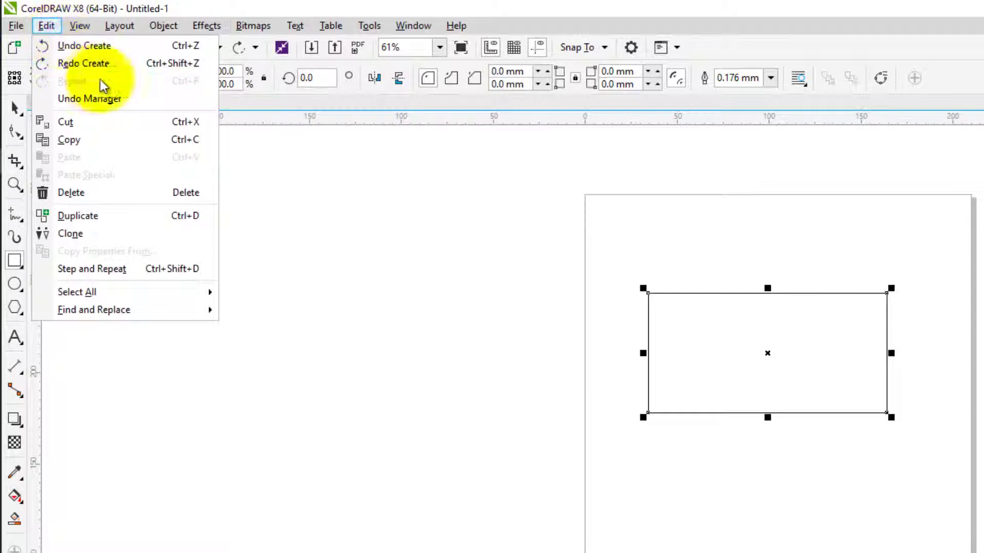
click(129, 65)
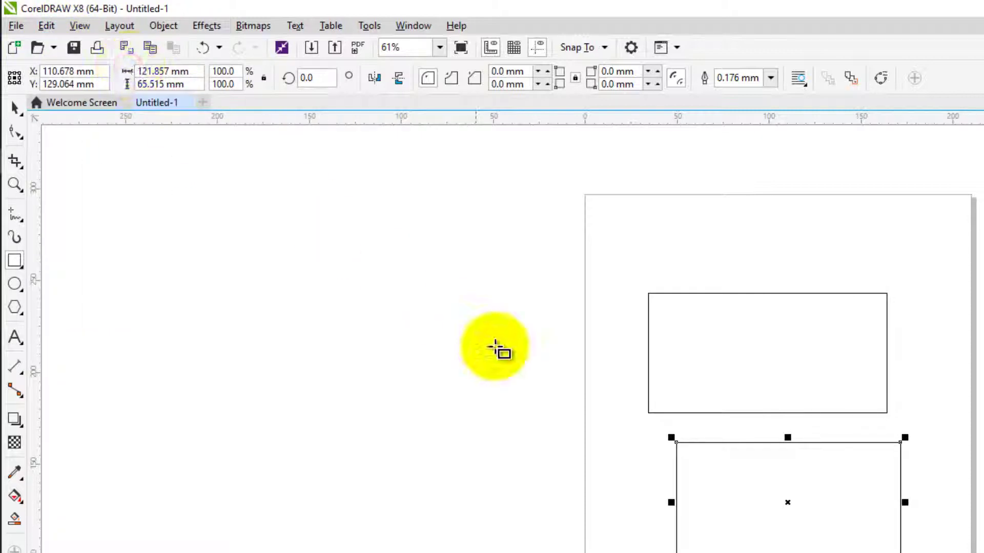
Undo both rectangle creations once more and restore the two rectangles with Redo
key(ctrl+z)
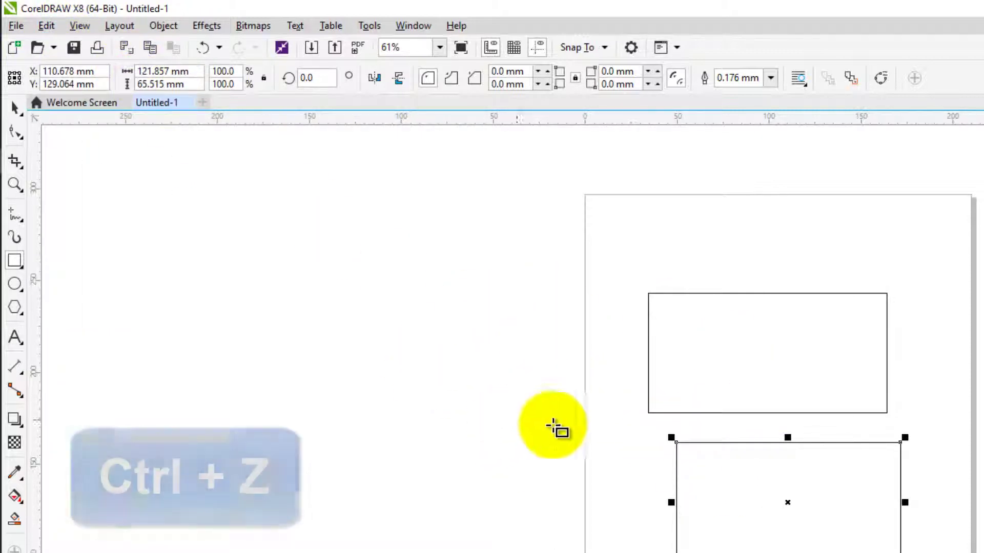
key(ctrl+z)
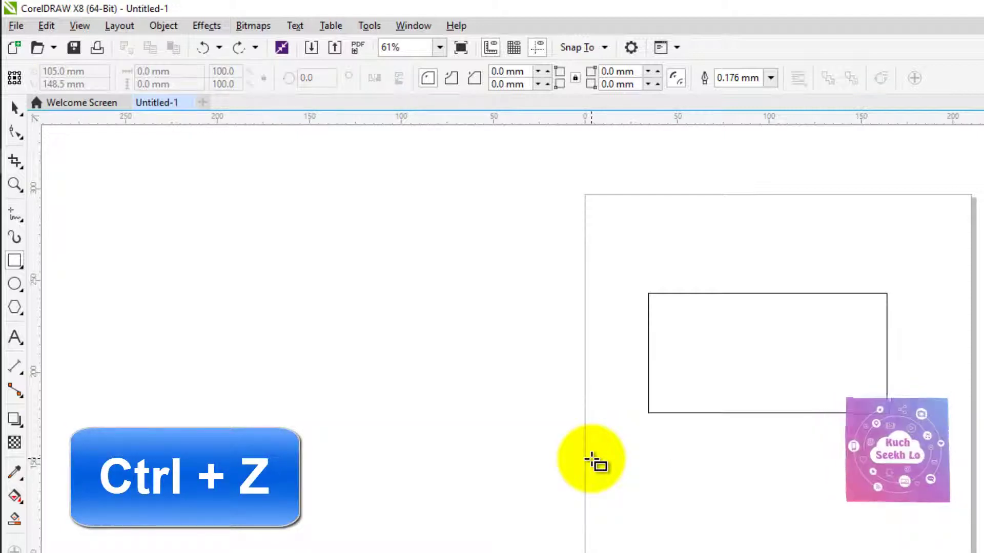
key(ctrl+z)
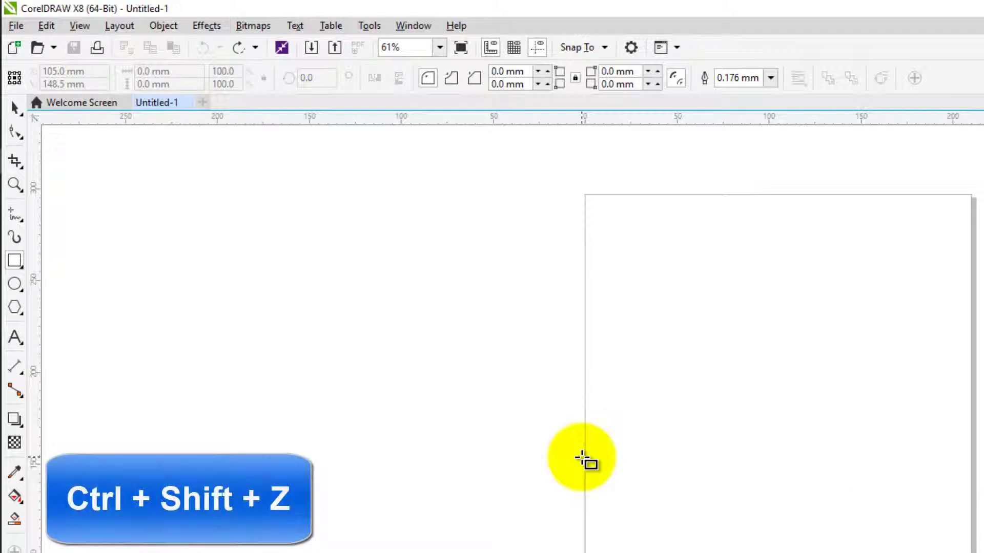
key(ctrl+shift+z)
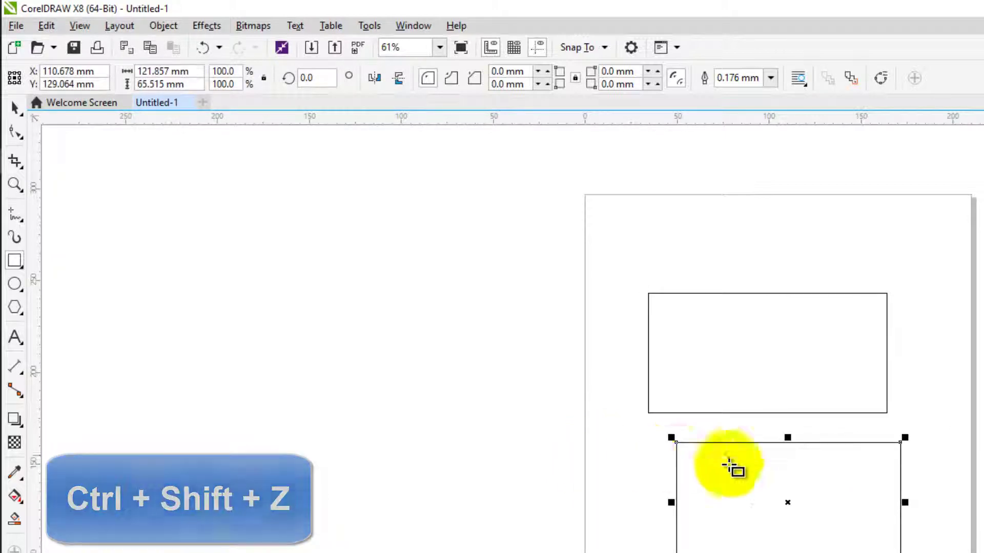
Delete the lower of the two rectangles
click(46, 25)
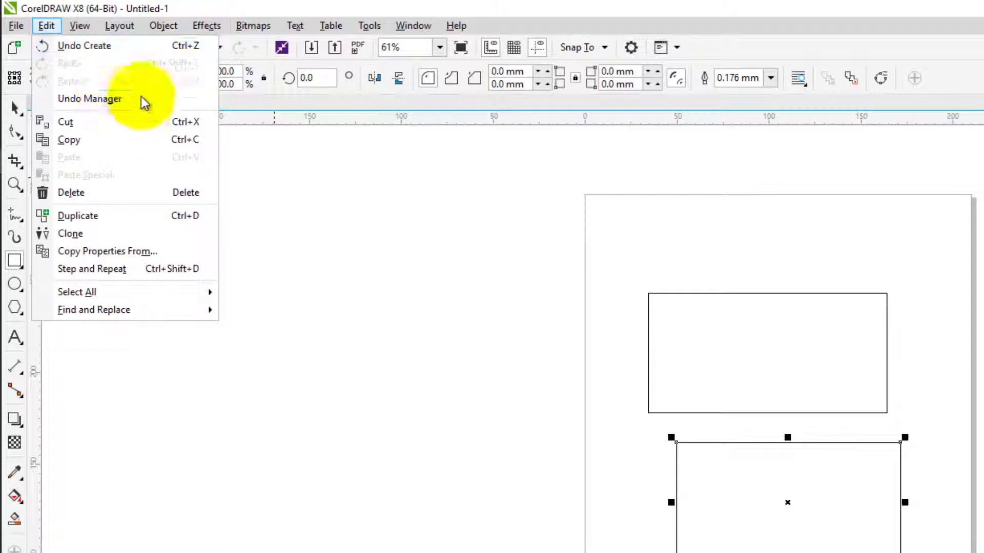
click(401, 254)
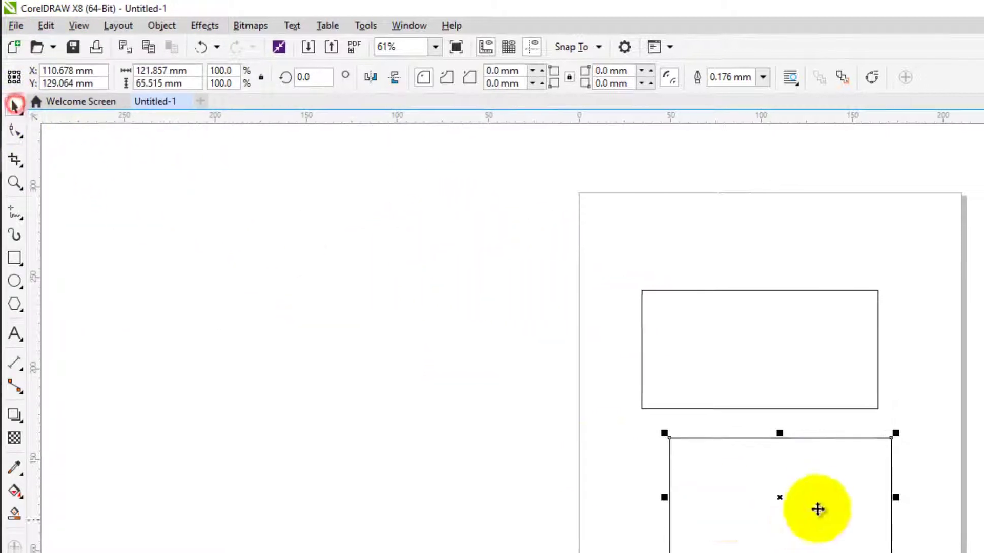
click(837, 515)
key(Delete)
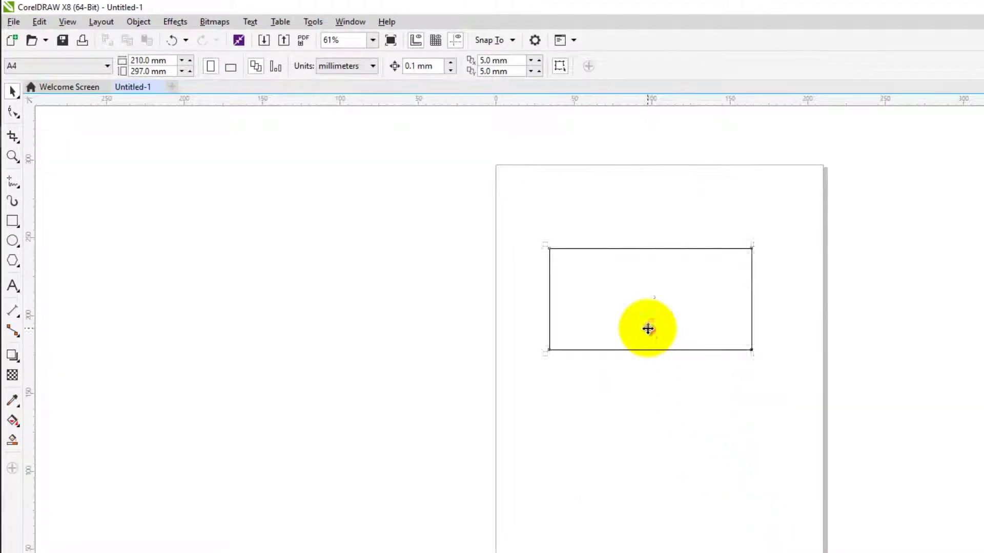
Rotate the remaining rectangle about 16 degrees clockwise around its centre and repeat the rotation once
click(648, 329)
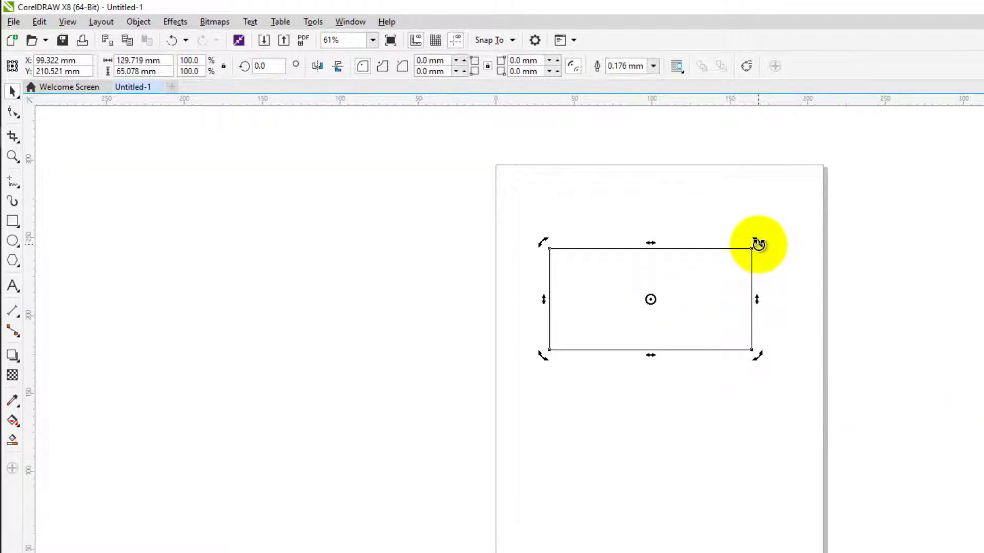
drag(760, 250, 767, 281)
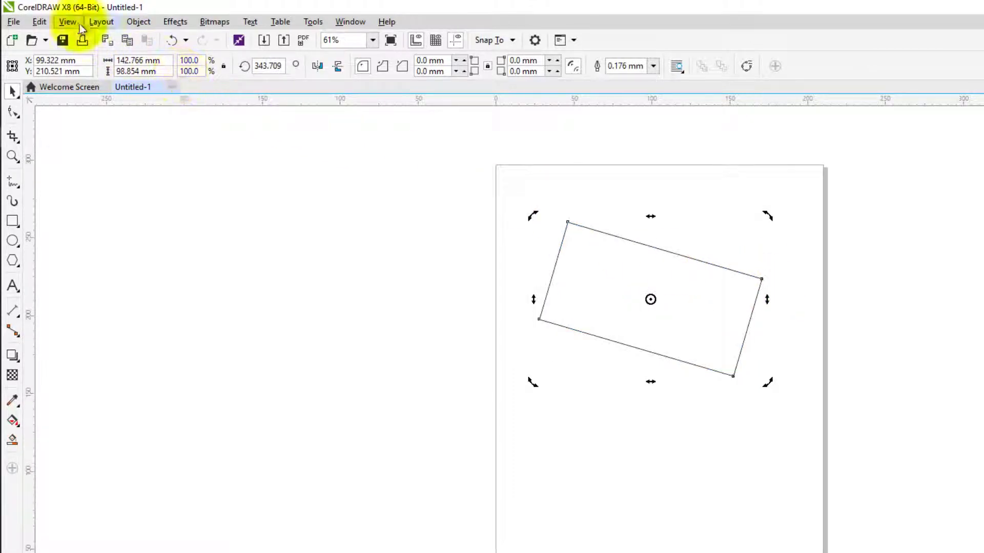
click(44, 22)
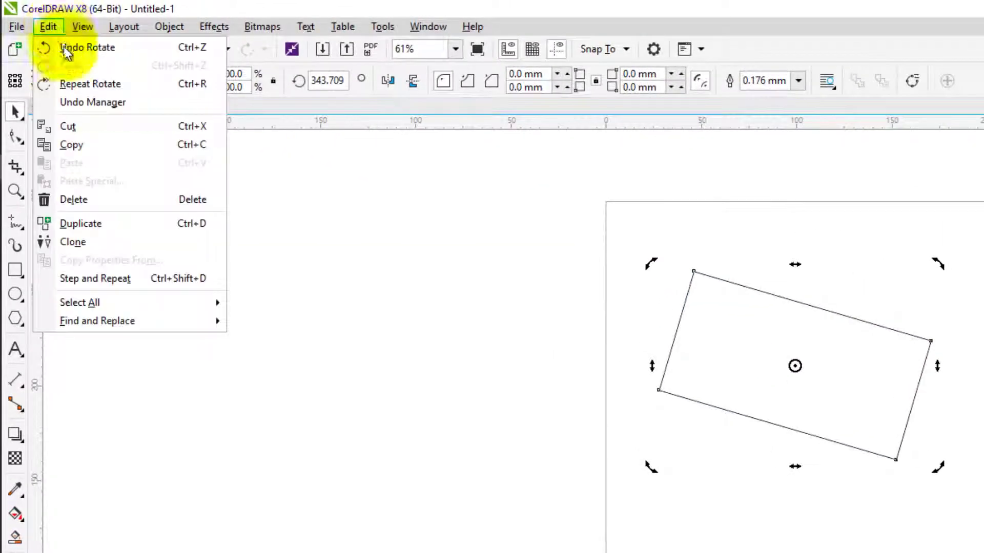
click(136, 86)
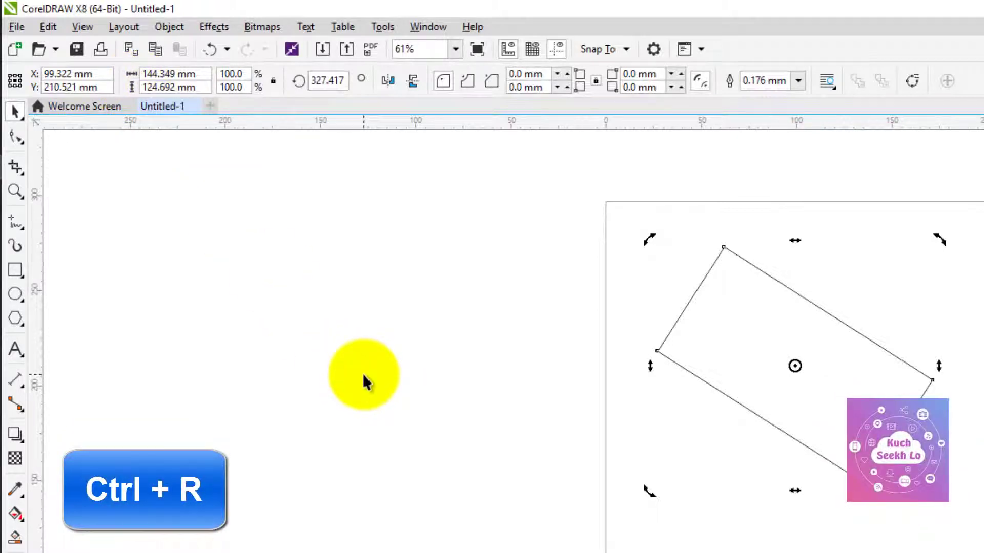
Repeat the rectangle's rotation nine more times, until its angle is about 181 degrees
key(ctrl+r)
key(ctrl+r)
key(ctrl+r)
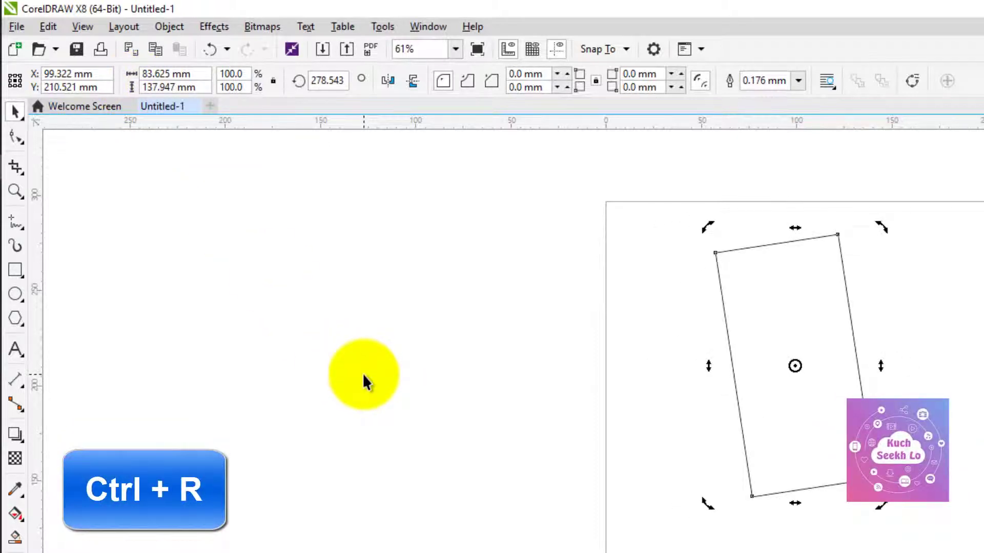
key(ctrl+r)
key(ctrl+r)
key(ctrl+r)
key(ctrl+r)
key(ctrl+r)
key(ctrl+r)
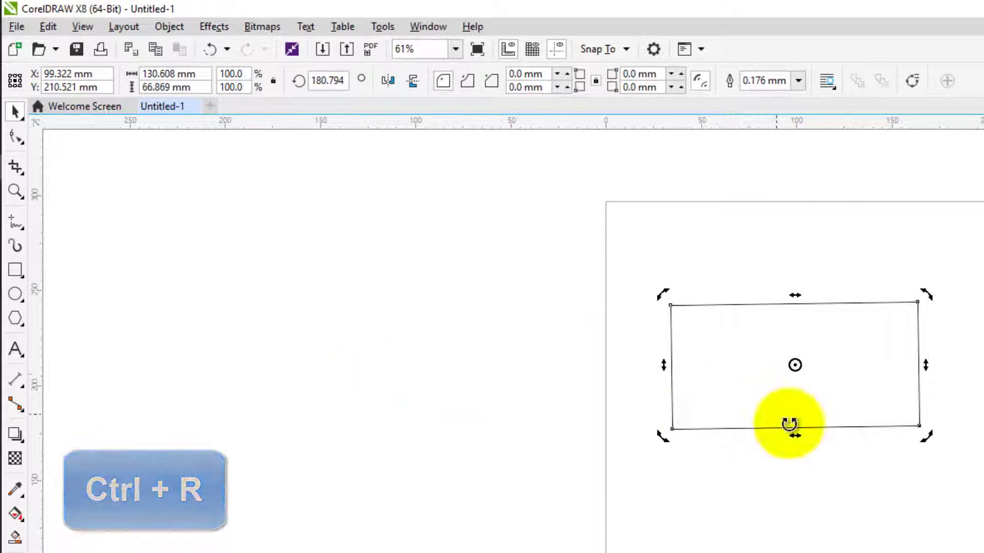
Delete the rotated rectangle and draw a tall, narrow upright rectangle on the empty page
click(872, 393)
key(Delete)
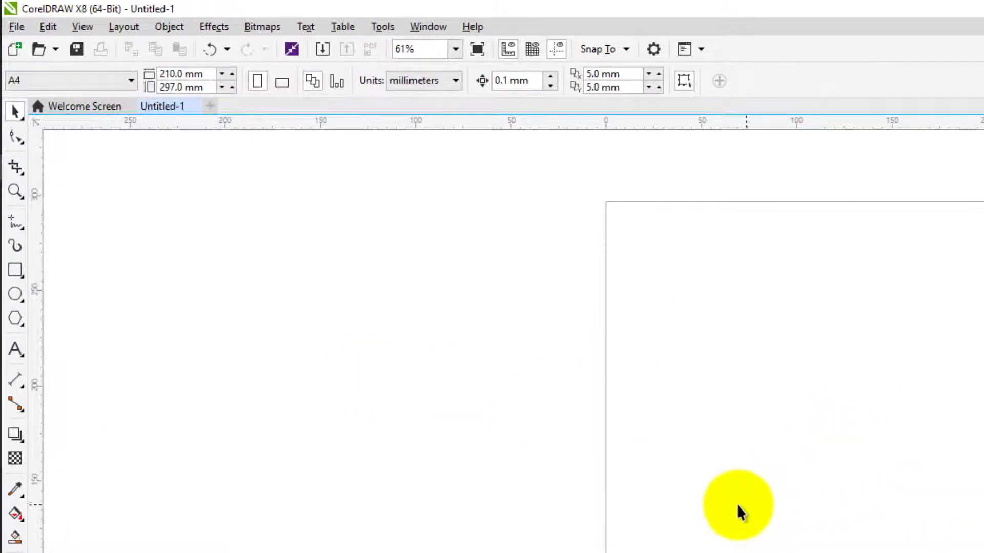
click(19, 273)
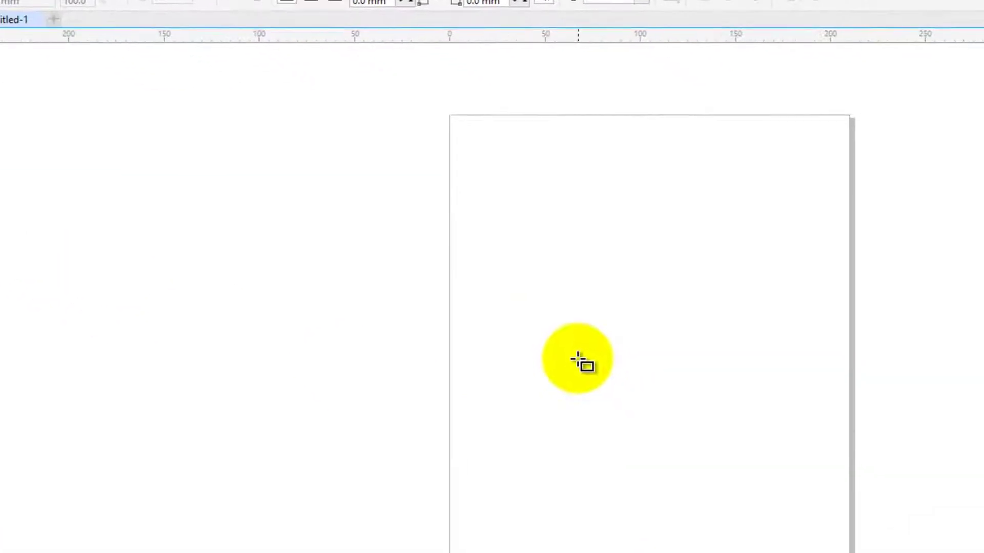
drag(582, 216, 609, 439)
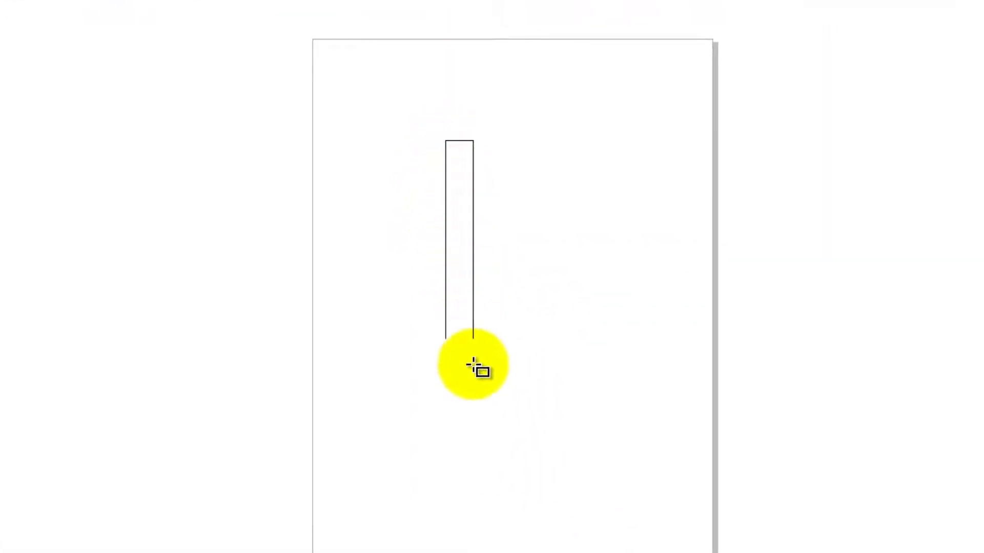
drag(473, 365, 477, 416)
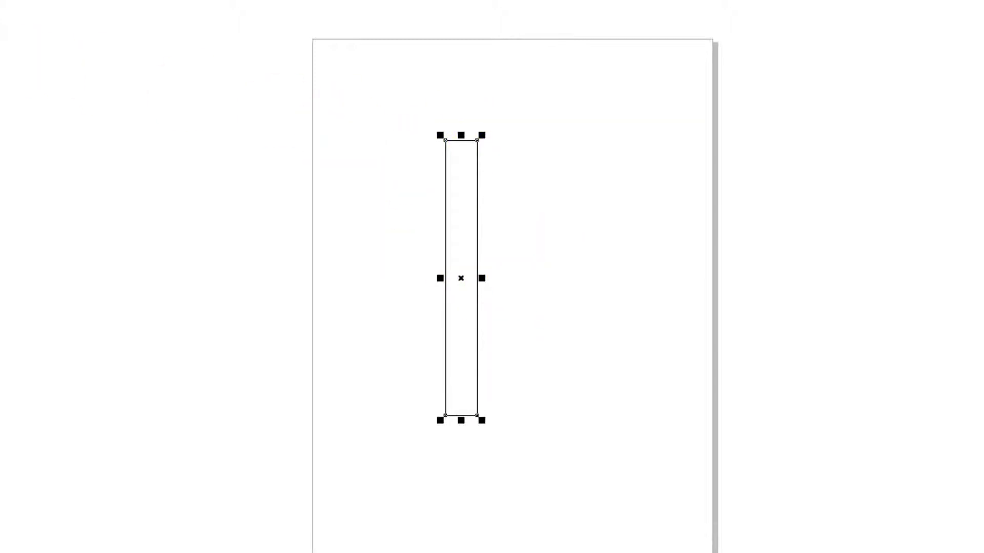
Create a copy of the narrow rectangle rotated about 18 degrees clockwise around its centre, and repeat the operation for a second copy
click(461, 169)
drag(488, 132, 521, 163)
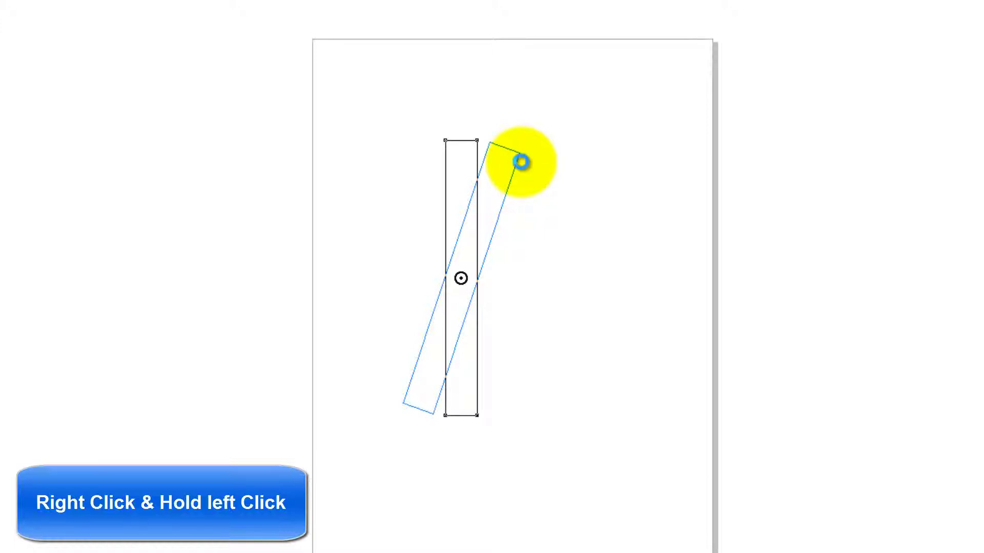
drag(521, 162, 521, 163)
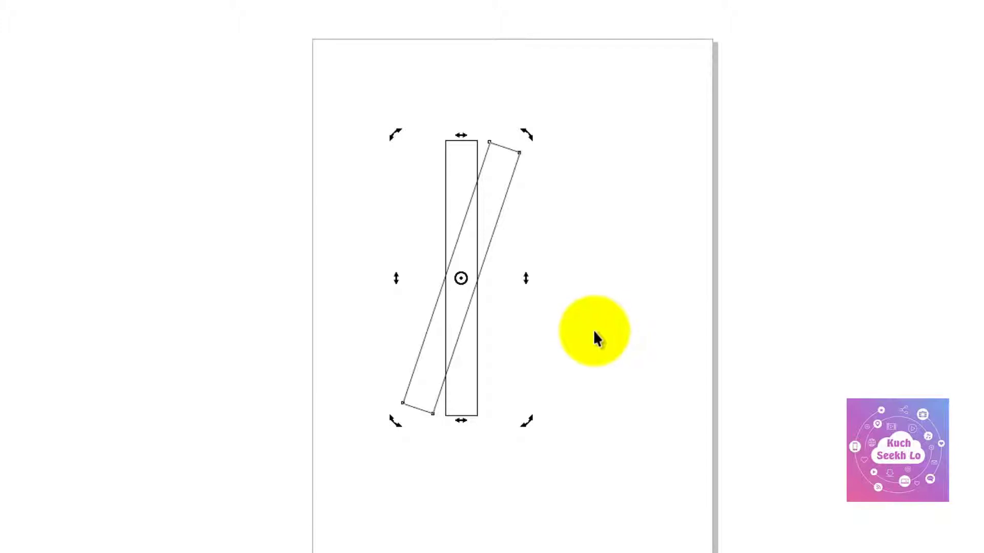
key(ctrl+r)
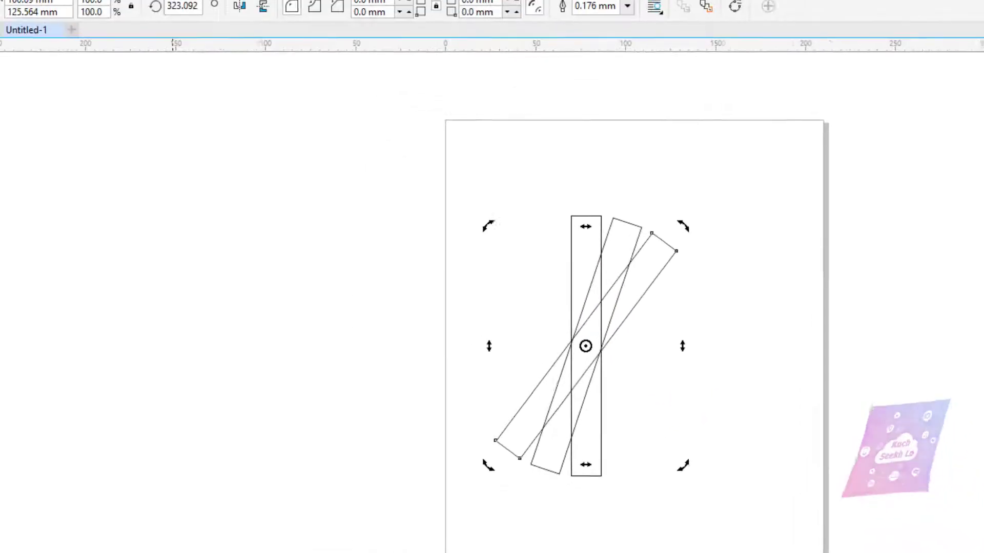
Repeat the rotated duplication of the narrow rectangle until its copies form a dense, complete circular pattern, and deselect it
click(44, 24)
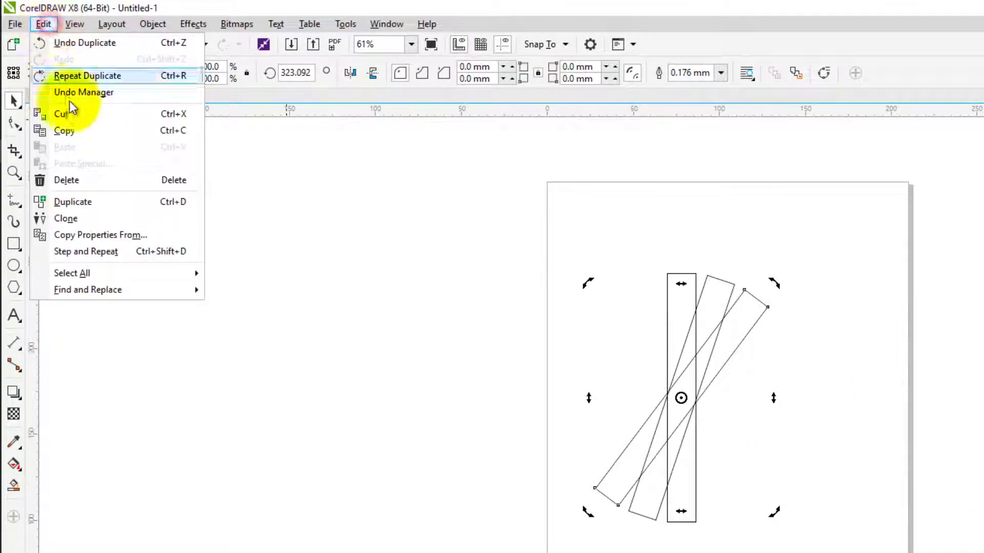
click(121, 76)
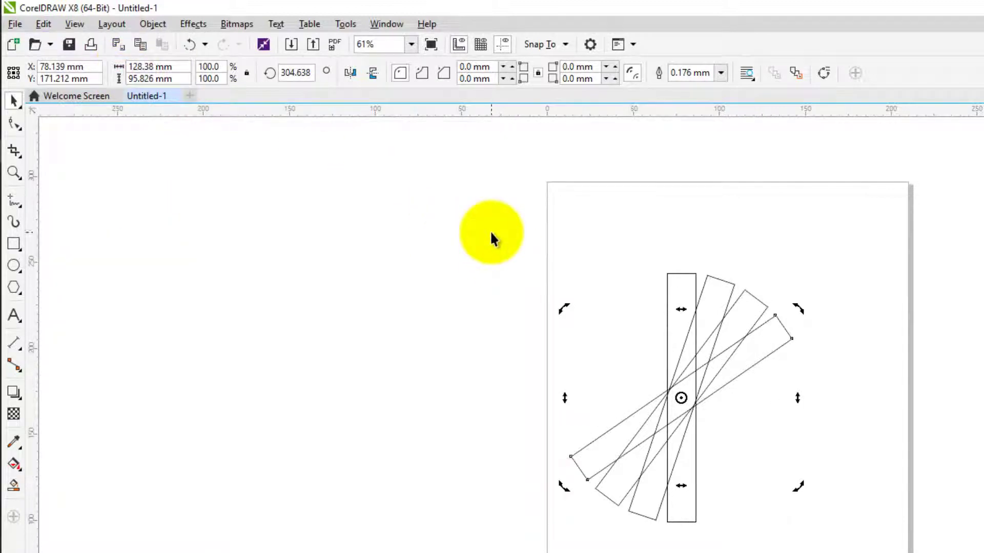
key(ctrl+r)
key(ctrl+r)
key(ctrl+r)
key(ctrl+r)
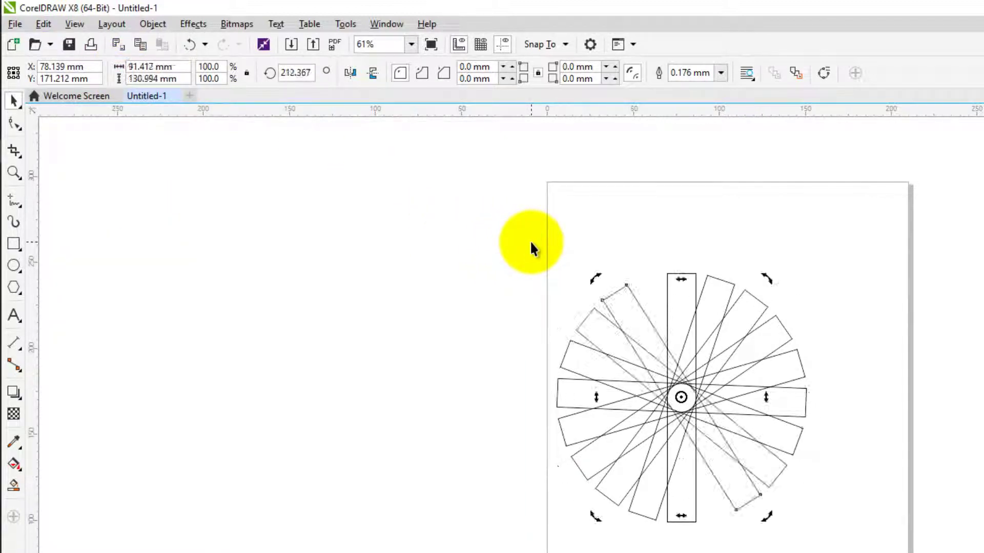
key(ctrl+r)
key(ctrl+r)
key(ctrl+r)
key(ctrl+r)
key(ctrl+r)
key(ctrl+r)
key(ctrl+r)
key(ctrl+r)
key(ctrl+r)
key(ctrl+r)
key(ctrl+r)
key(ctrl+r)
key(ctrl+r)
key(ctrl+r)
key(ctrl+r)
key(ctrl+r)
key(ctrl+r)
key(ctrl+r)
key(ctrl+r)
key(ctrl+r)
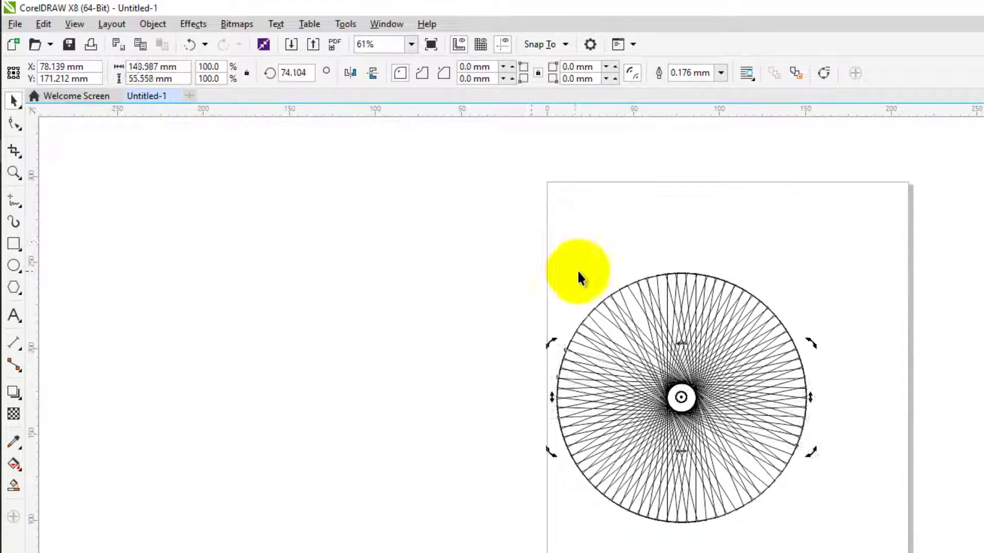
click(461, 331)
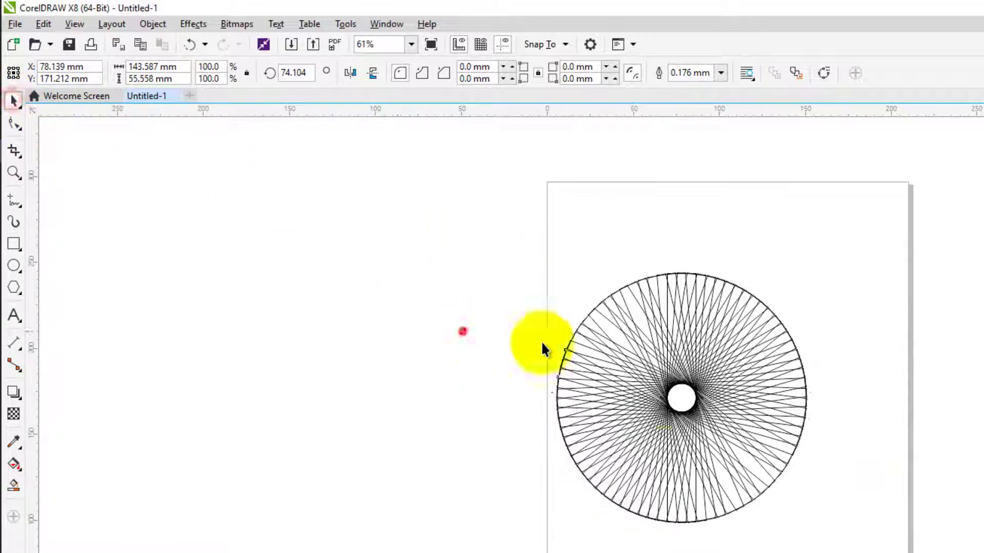
scroll(680, 395, up, 3)
scroll(637, 387, down, 1)
scroll(597, 368, down, 2)
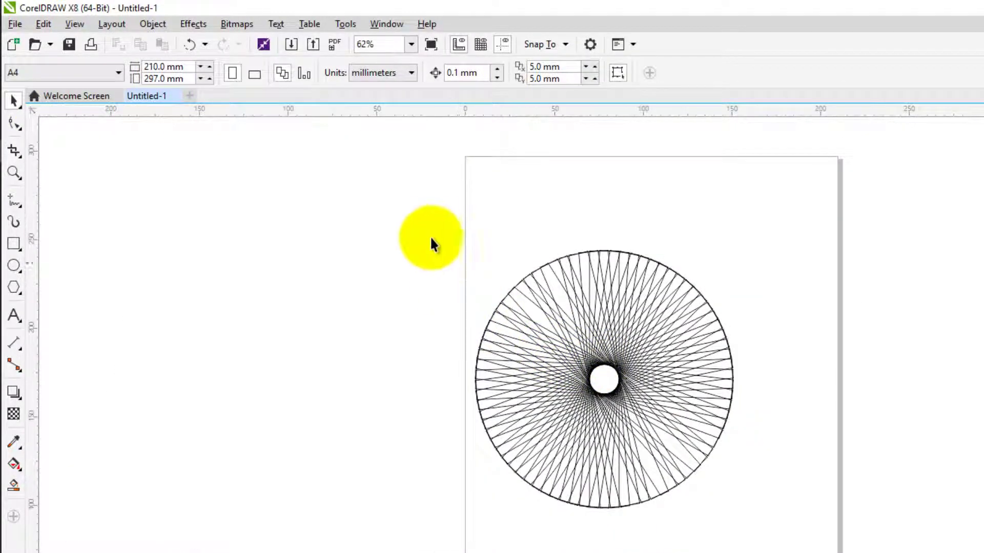
Delete the whole rectangle pattern and draw a narrow upright ellipse about 16 mm wide and 113 mm tall on the page
drag(429, 219, 834, 542)
key(Delete)
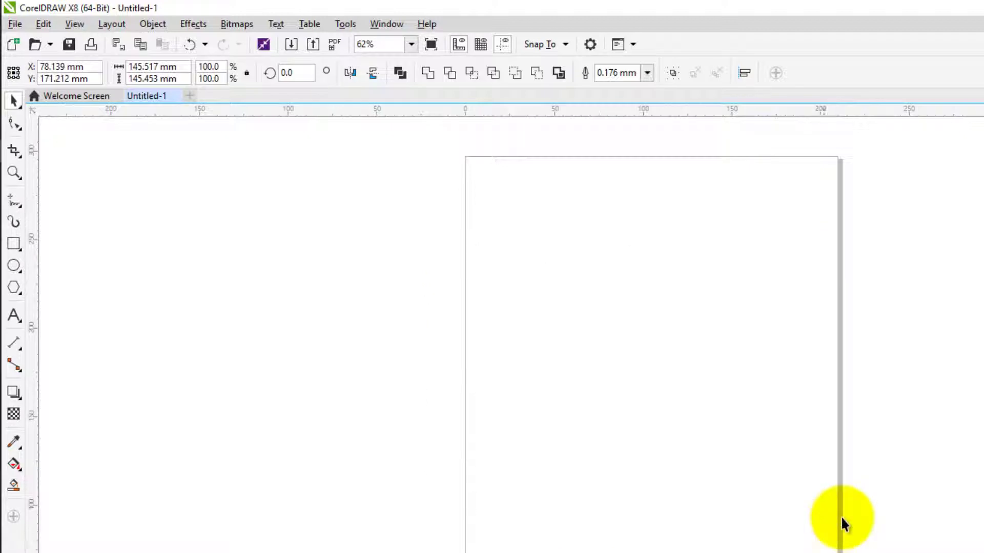
click(14, 266)
drag(602, 249, 631, 452)
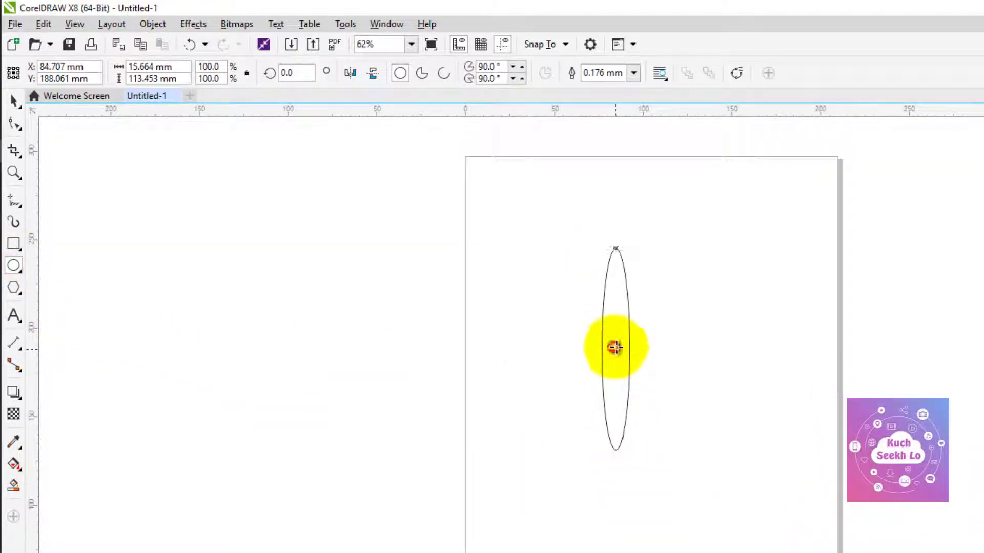
Create a copy of the ellipse rotated about 13 degrees clockwise around its centre, and repeat the duplication until a dense circular pattern forms
click(615, 347)
drag(641, 241, 658, 258)
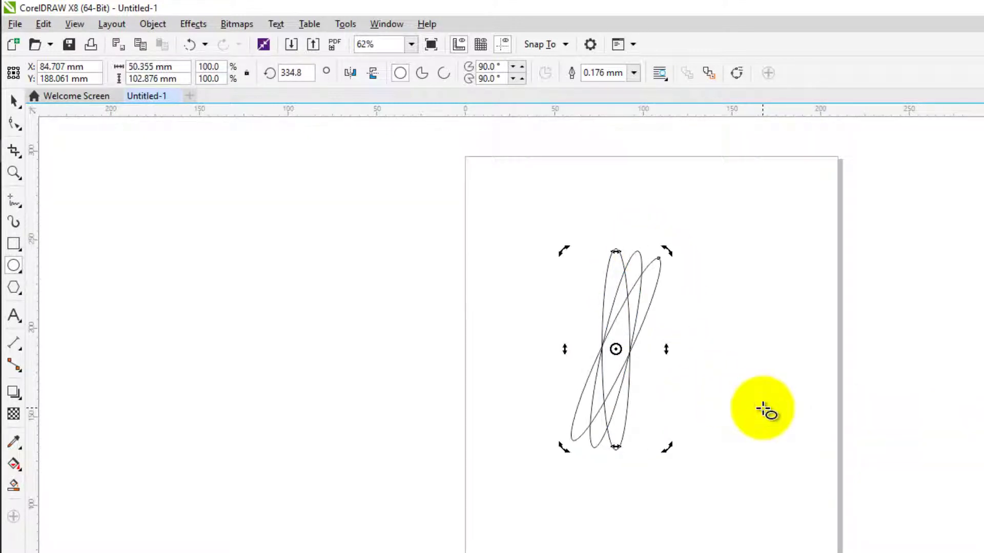
key(ctrl+r)
key(ctrl+r)
key(ctrl+r)
key(ctrl+r)
key(ctrl+r)
key(ctrl+r)
key(ctrl+r)
key(ctrl+r)
key(ctrl+r)
key(ctrl+r)
key(ctrl+r)
key(ctrl+r)
key(ctrl+r)
key(ctrl+r)
key(ctrl+r)
key(ctrl+r)
key(ctrl+r)
key(ctrl+r)
key(ctrl+r)
key(ctrl+r)
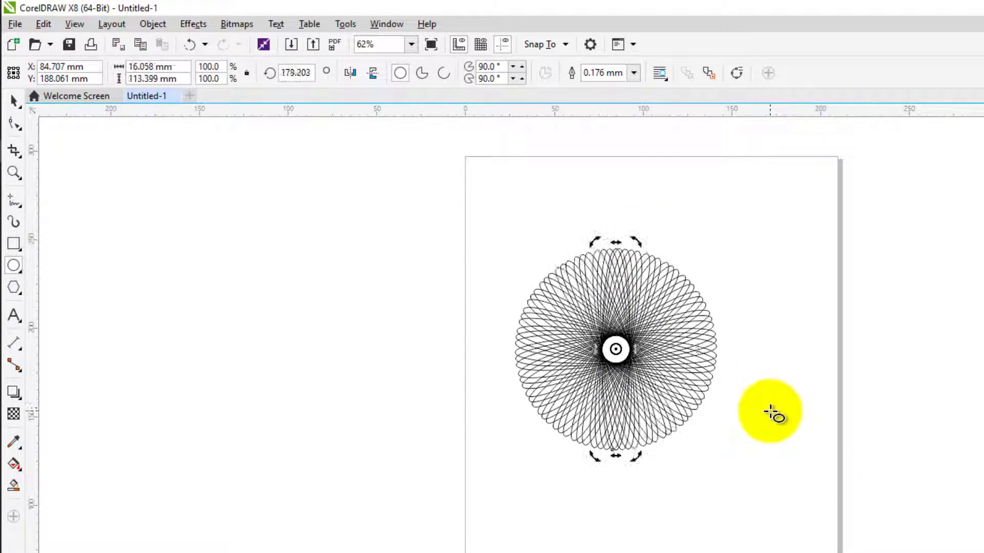
click(447, 259)
scroll(603, 286, up, 5)
scroll(592, 281, down, 3)
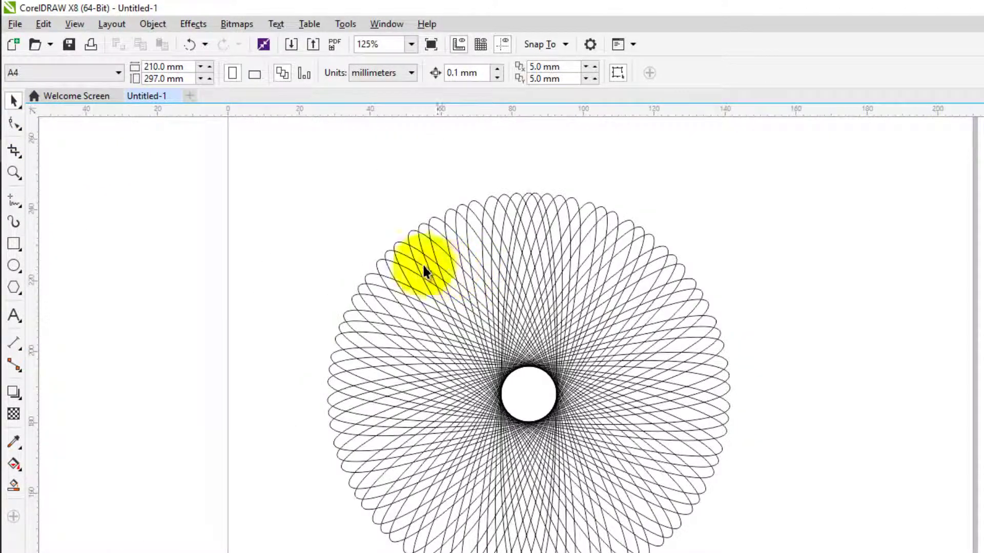
Select all the ellipses of the circular pattern, fill them with orange and deselect them
drag(277, 167, 823, 552)
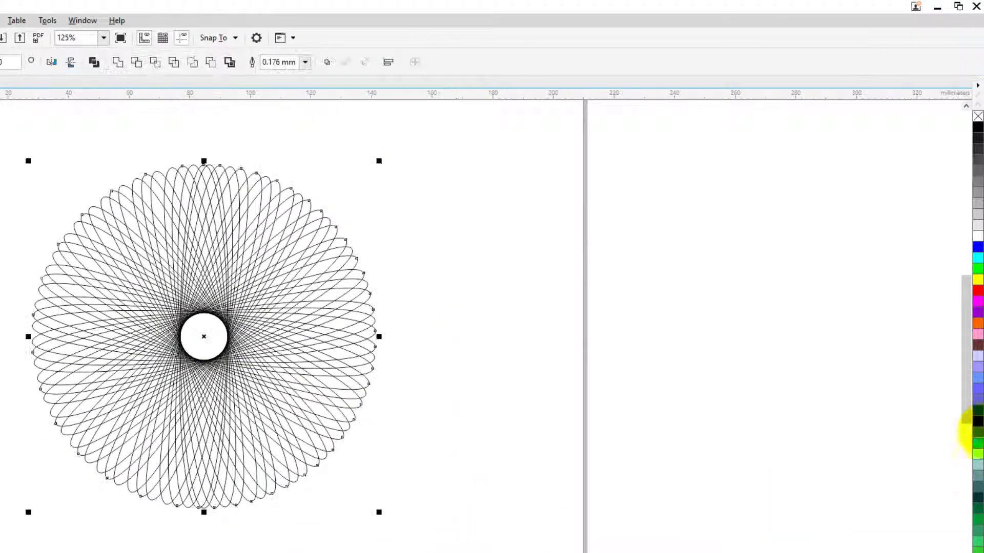
click(976, 325)
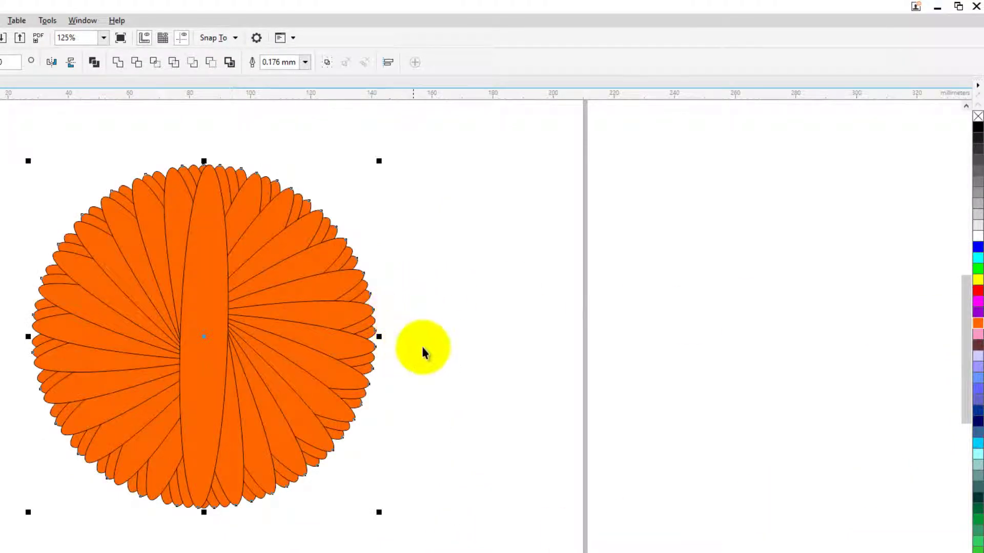
click(457, 348)
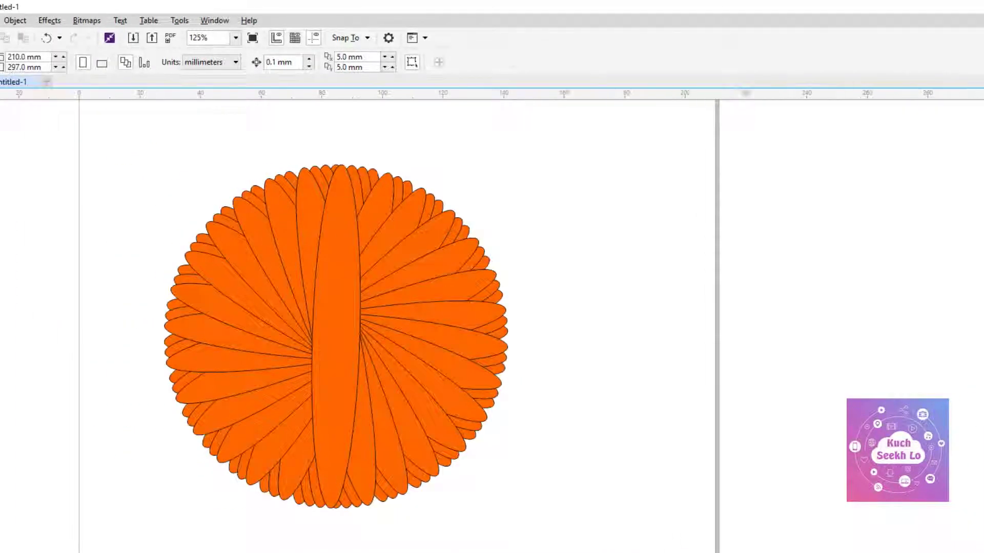
Use the Undo Manager to step back through the fill and duplicates until only nine ellipses remain, and close it
click(38, 21)
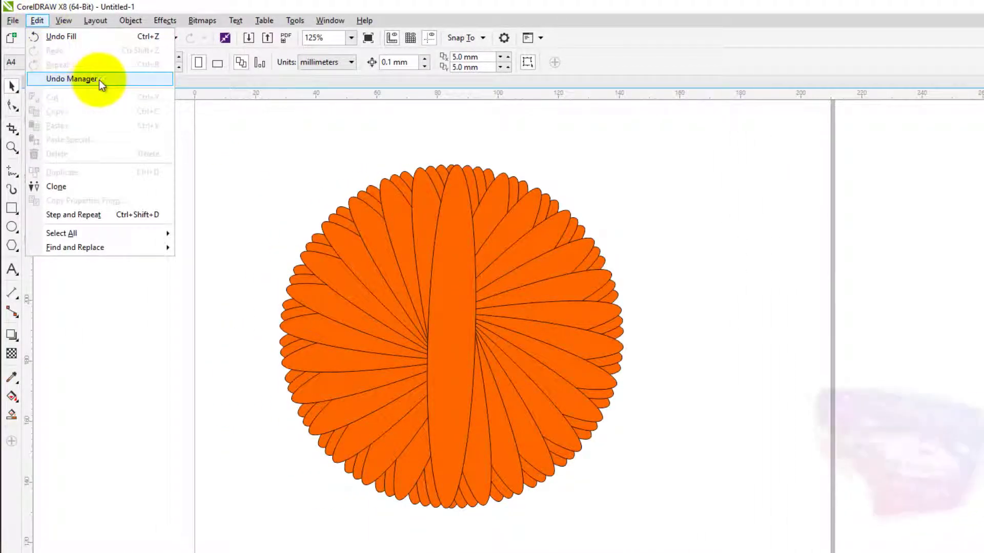
click(99, 80)
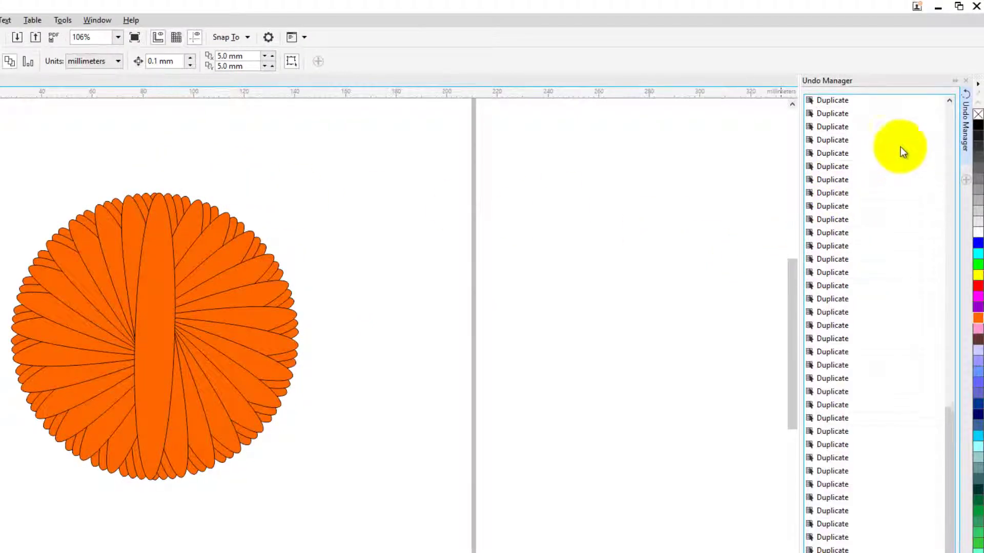
click(841, 247)
click(856, 336)
click(874, 418)
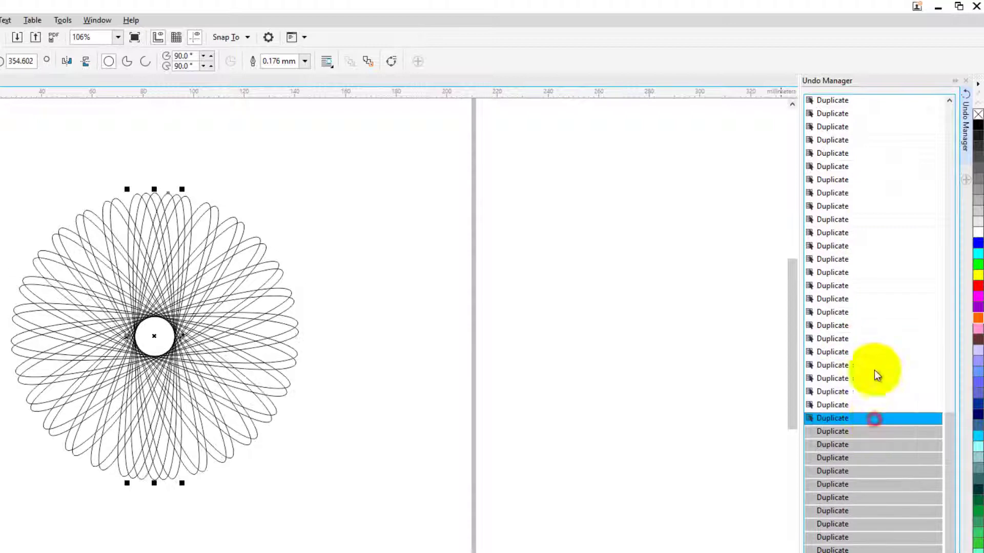
click(871, 203)
click(840, 142)
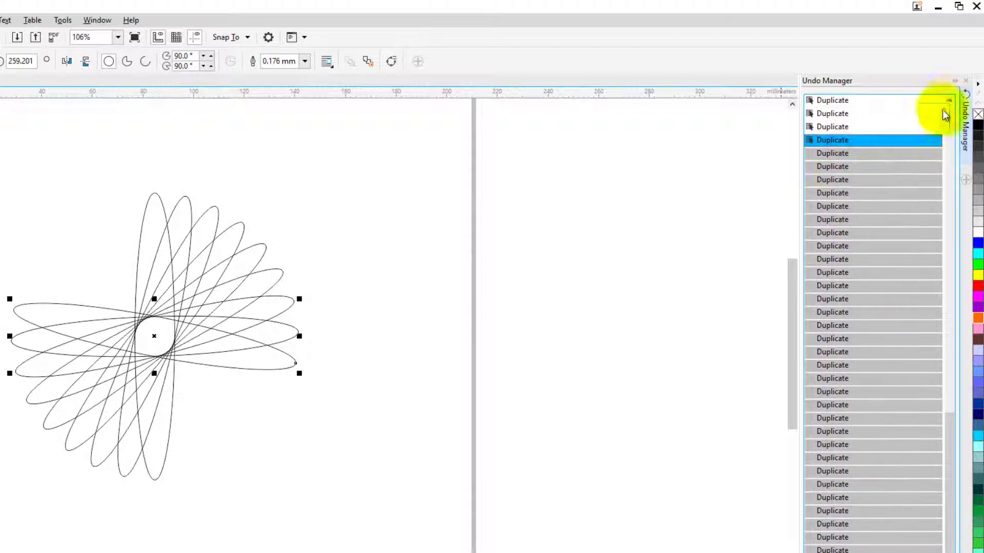
click(963, 82)
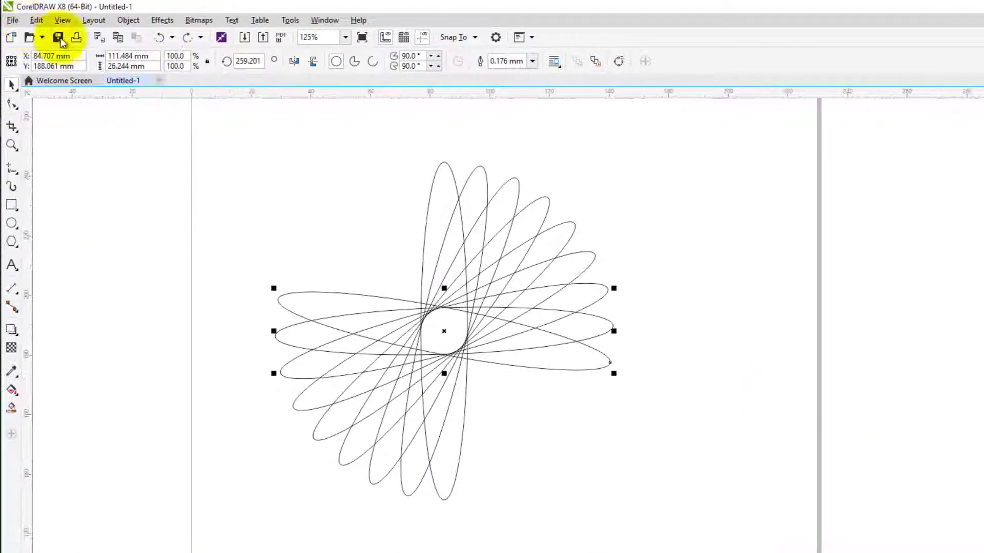
Delete all the remaining ellipses and draw a horizontal rectangle about 69 mm wide and 30 mm high on the upper page
click(31, 22)
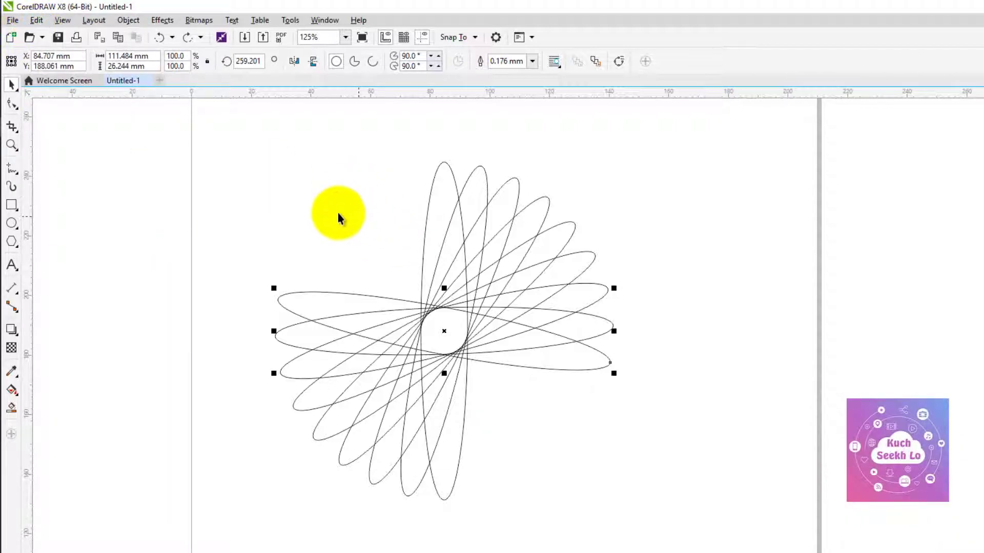
click(222, 171)
drag(213, 145, 712, 551)
key(Delete)
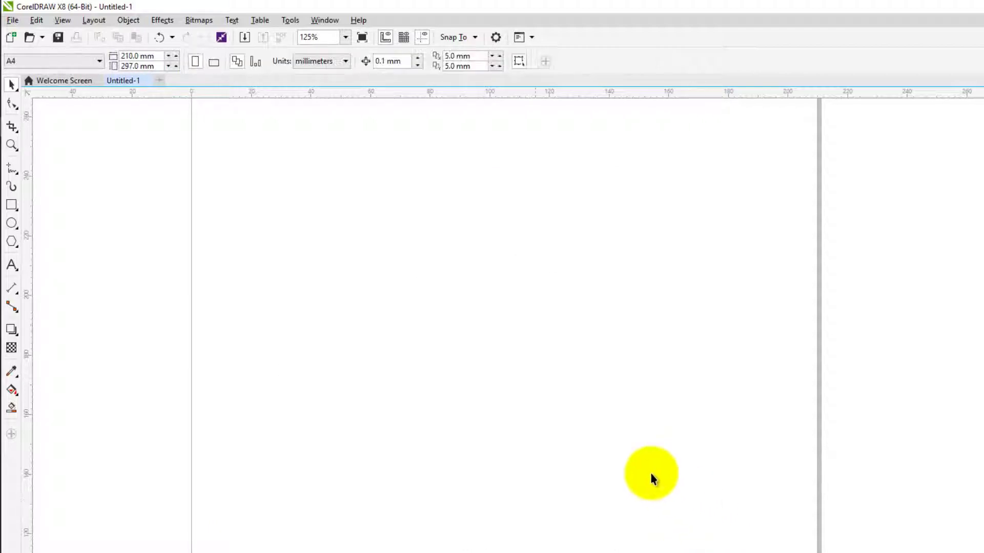
click(11, 204)
drag(309, 187, 514, 278)
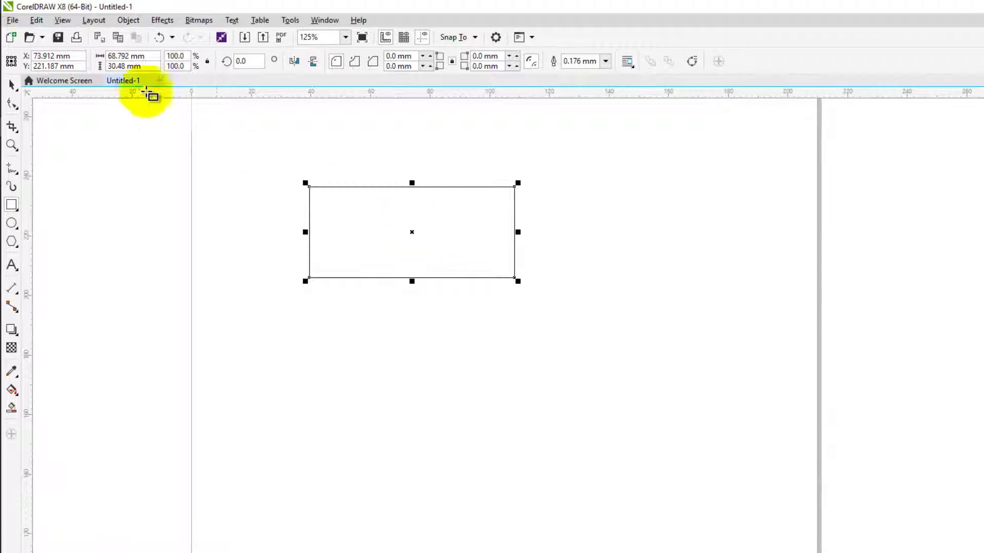
Copy and paste the rectangle, and move the pasted copy about 15 mm right and 55 mm down
click(36, 20)
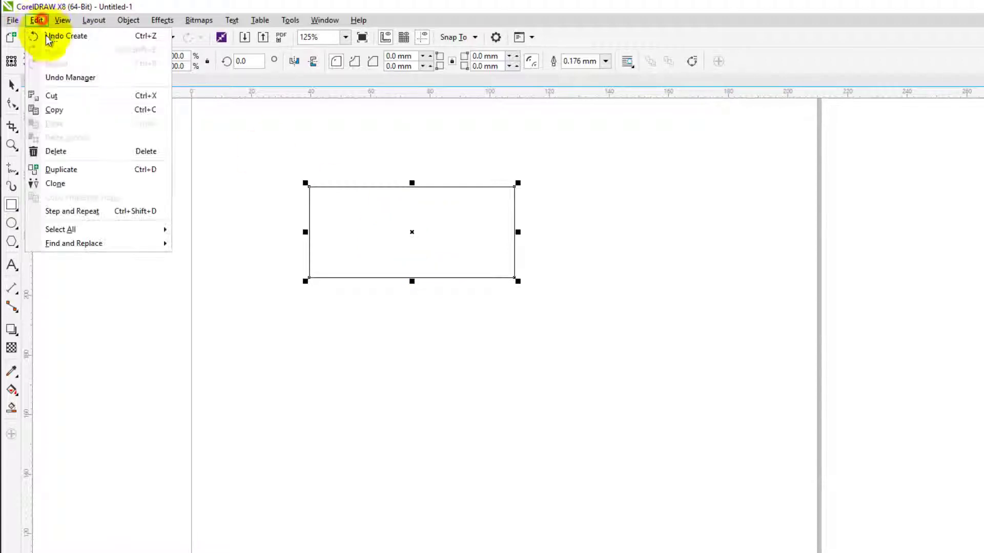
click(89, 110)
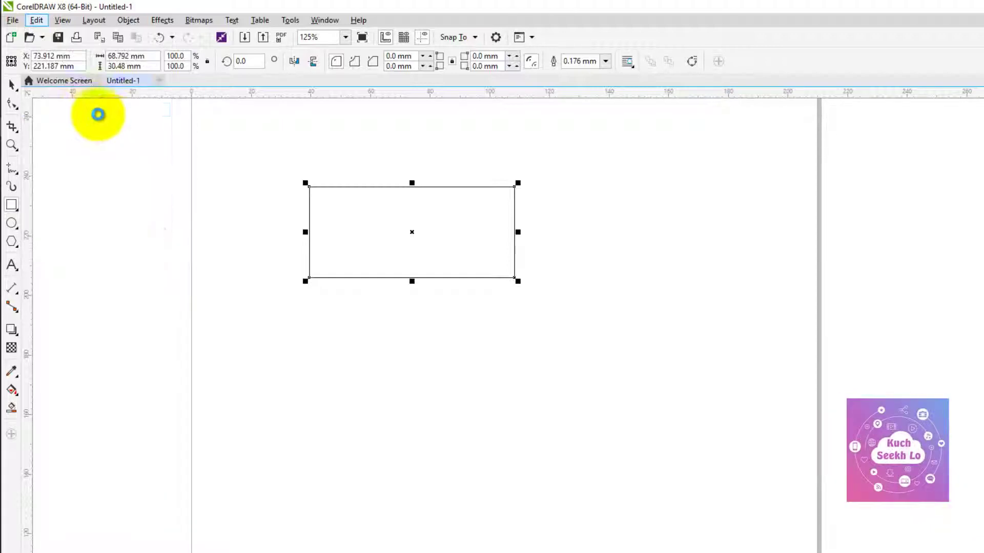
click(37, 20)
click(73, 122)
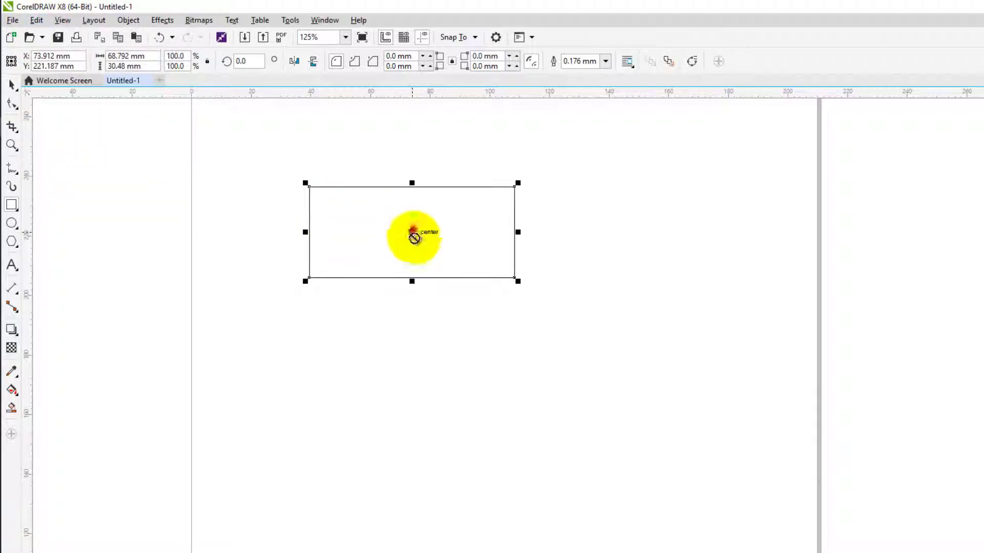
drag(414, 237, 456, 397)
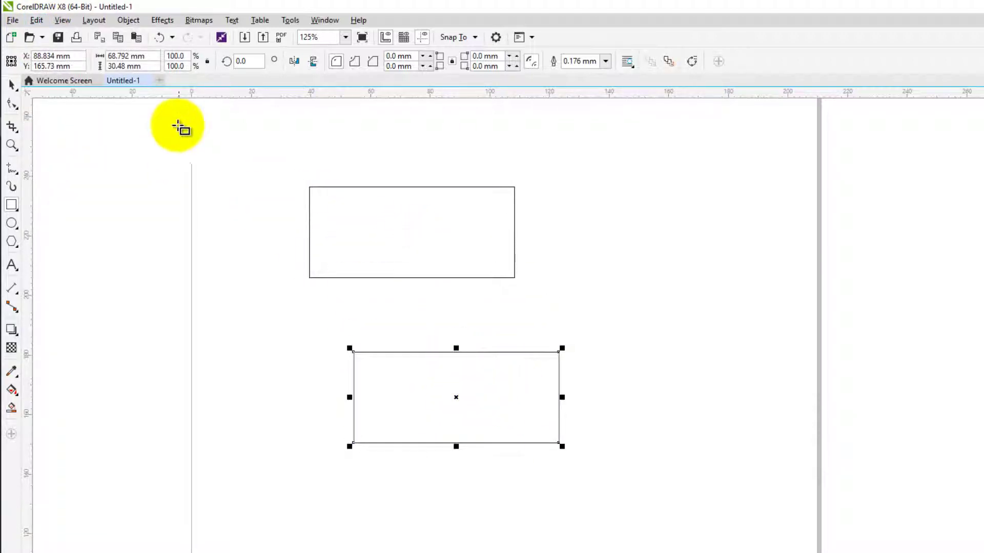
Cut the lower rectangle from the page and paste it back
click(36, 20)
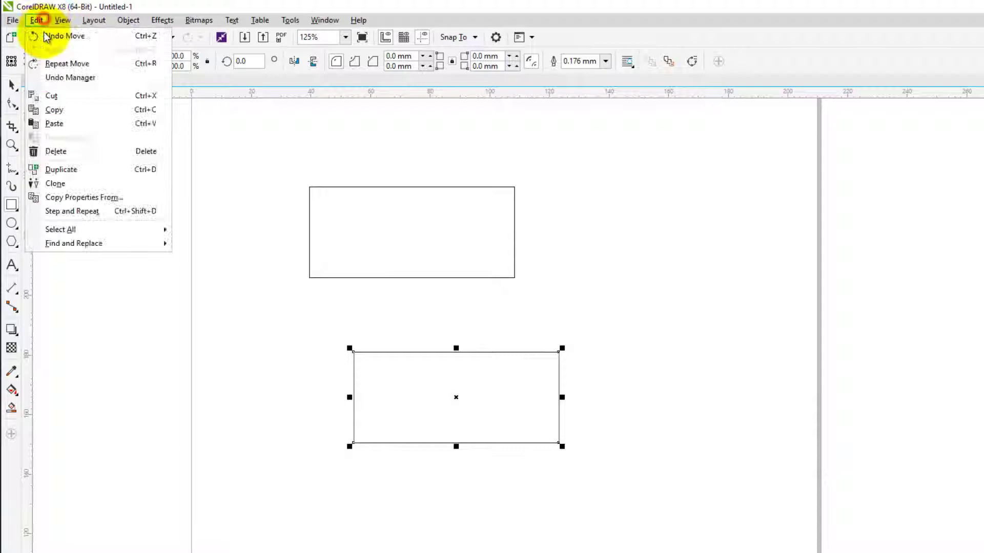
click(76, 95)
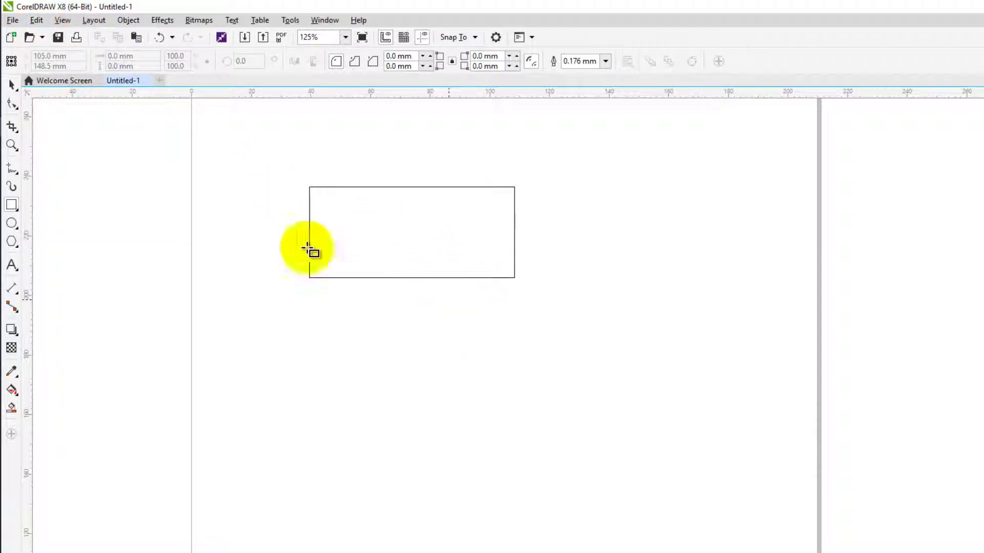
click(36, 20)
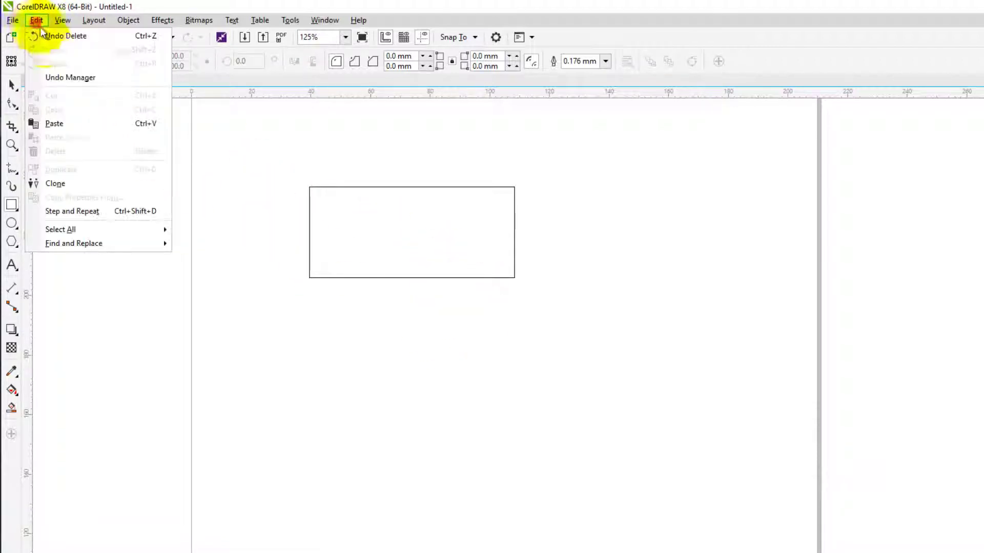
click(85, 123)
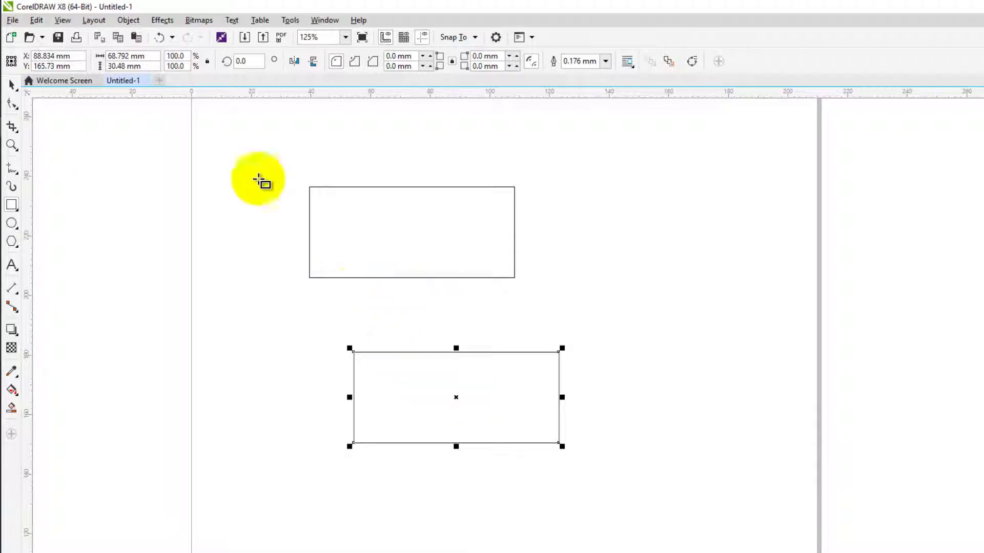
Delete the lower rectangle and duplicate the upper one with an offset of 5 mm right and 5 mm up
click(37, 20)
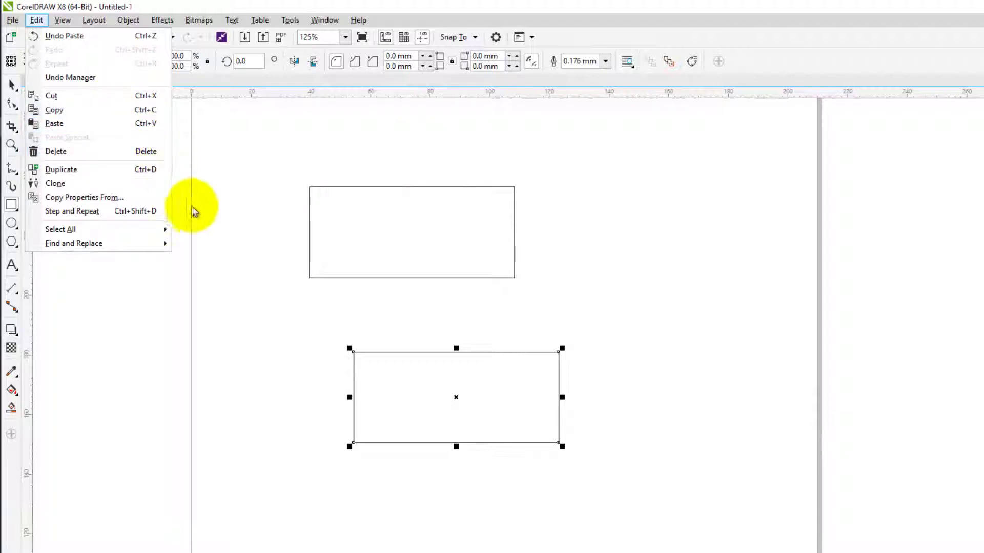
click(113, 151)
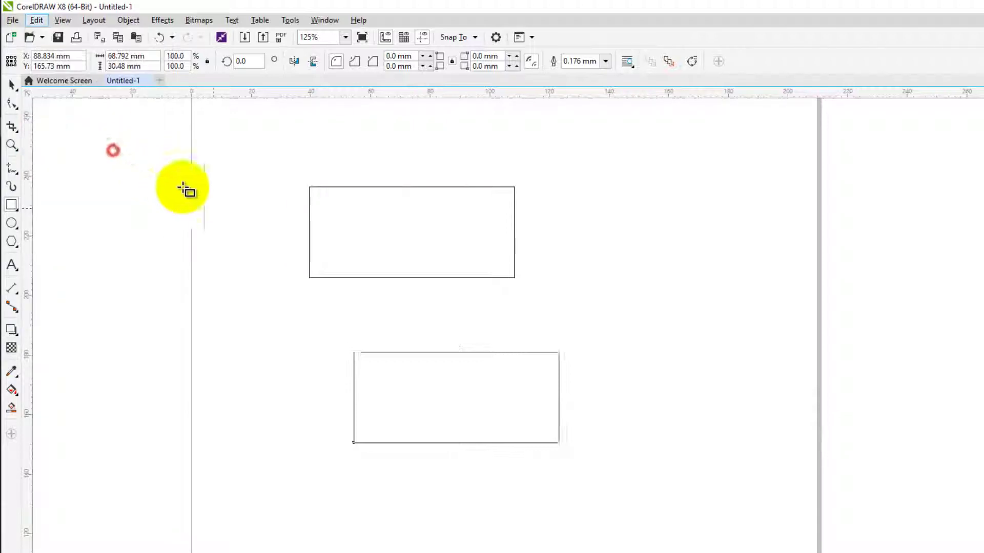
click(401, 228)
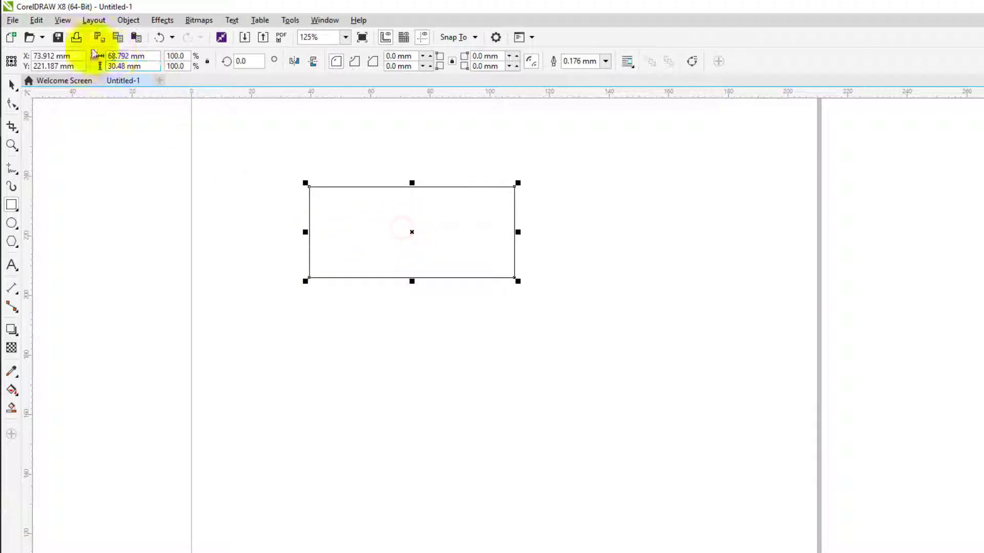
click(36, 20)
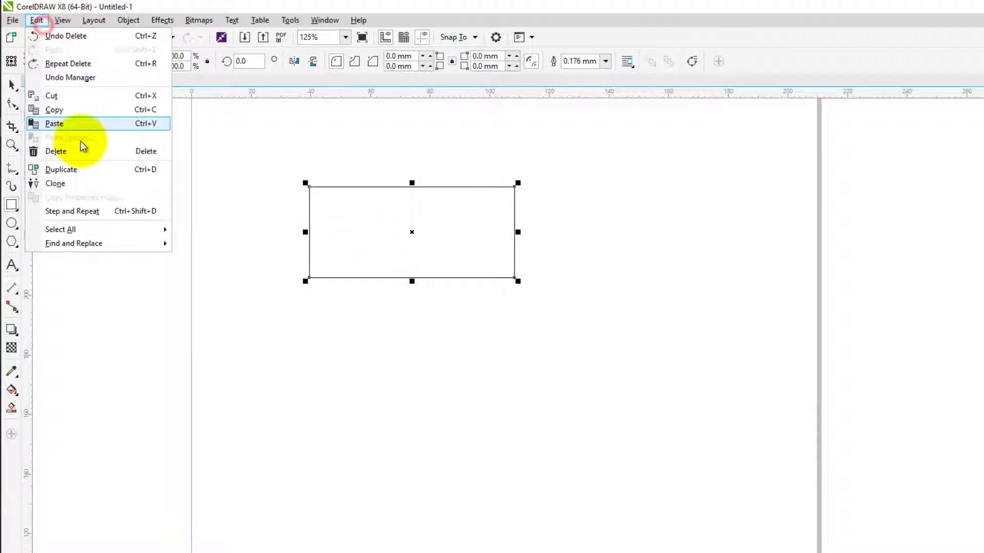
click(112, 169)
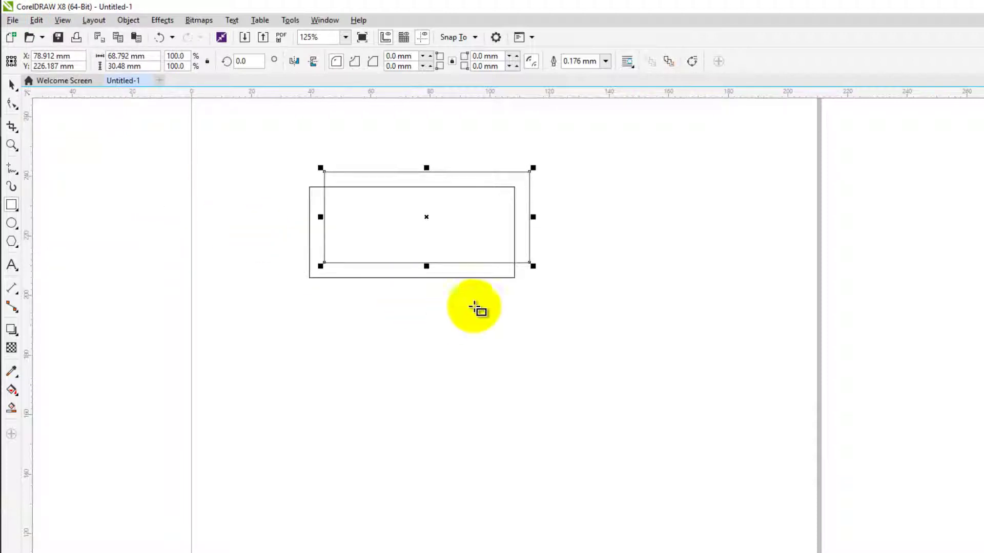
Move the duplicate rectangle about 55 mm right and 45 mm down, and delete it
drag(467, 238, 626, 372)
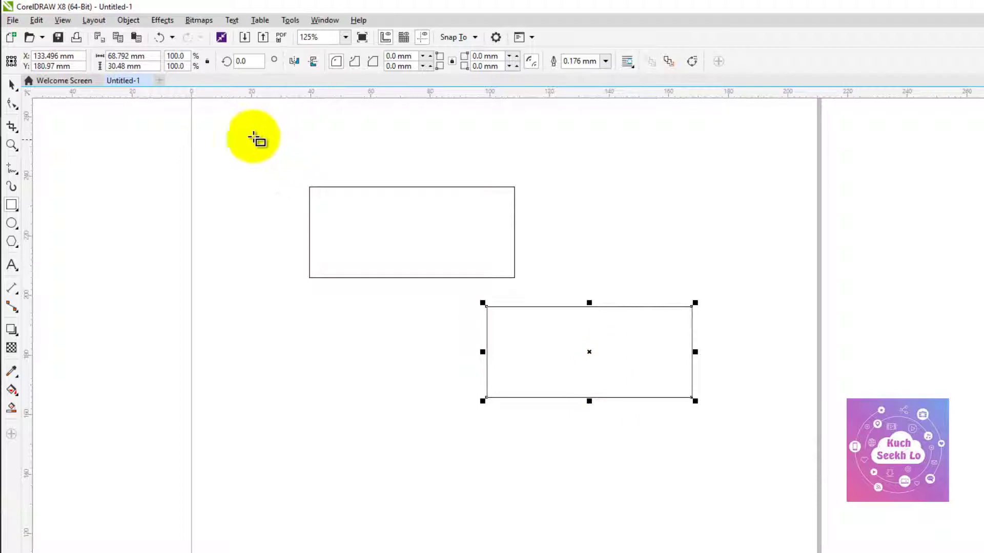
click(36, 20)
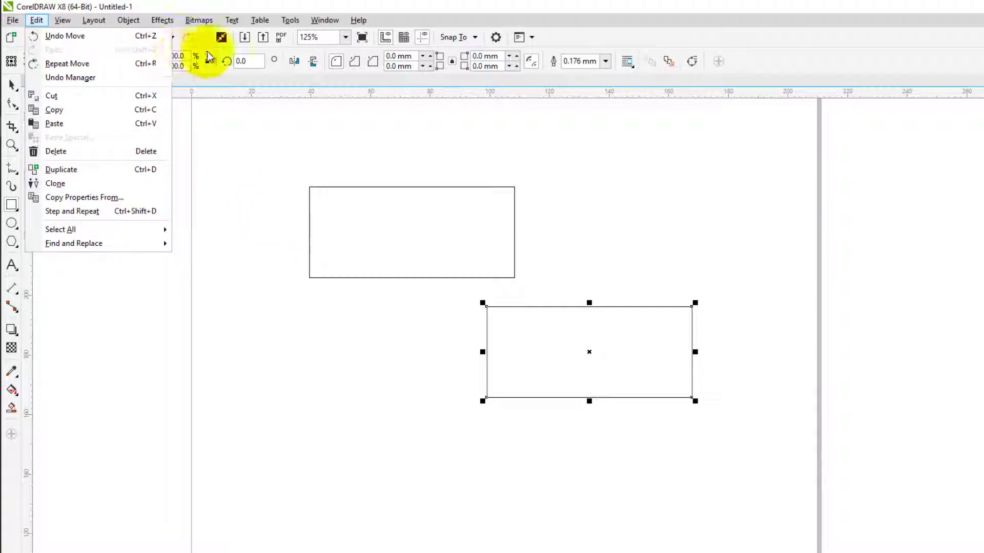
key(Escape)
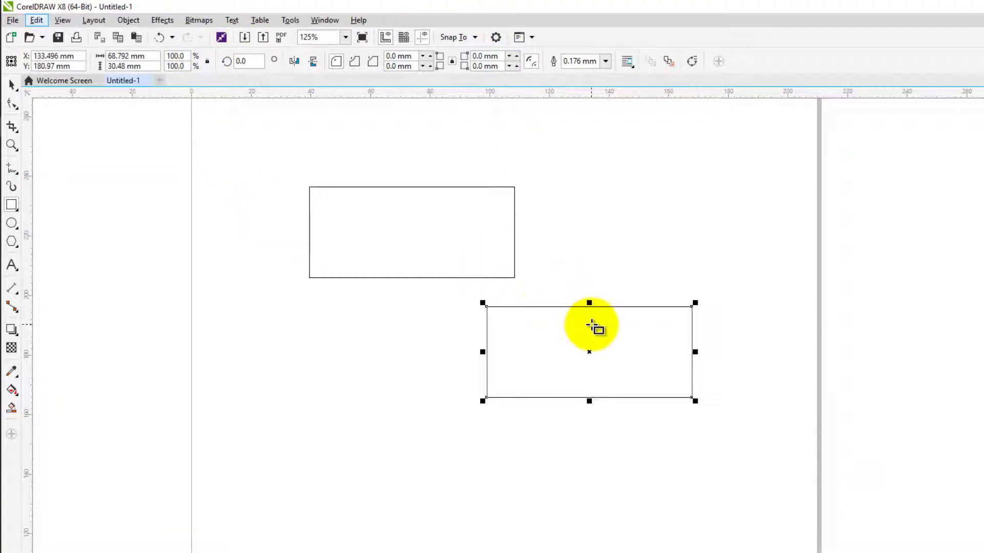
key(Delete)
Move the remaining rectangle about 11 mm left and 64 mm down, and make four duplicates stepping about 7.5 mm right and 12 mm up
click(11, 84)
click(404, 248)
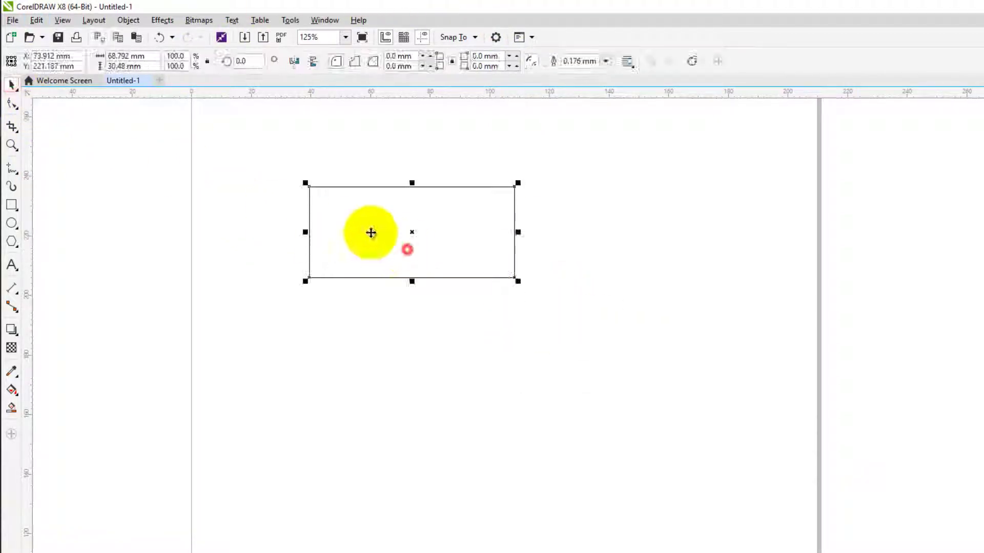
drag(370, 232, 339, 423)
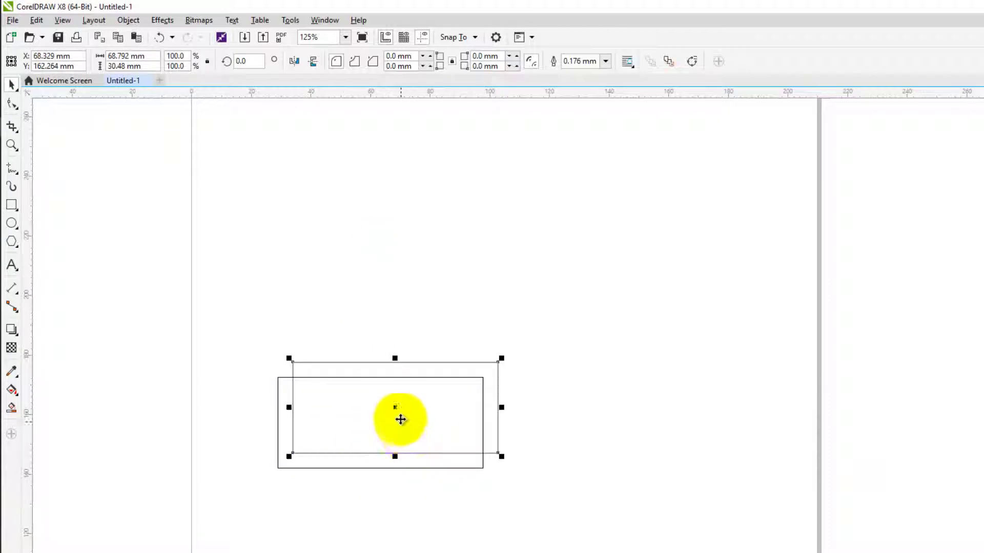
drag(400, 420, 408, 403)
key(ctrl+r)
key(ctrl+r)
key(ctrl+r)
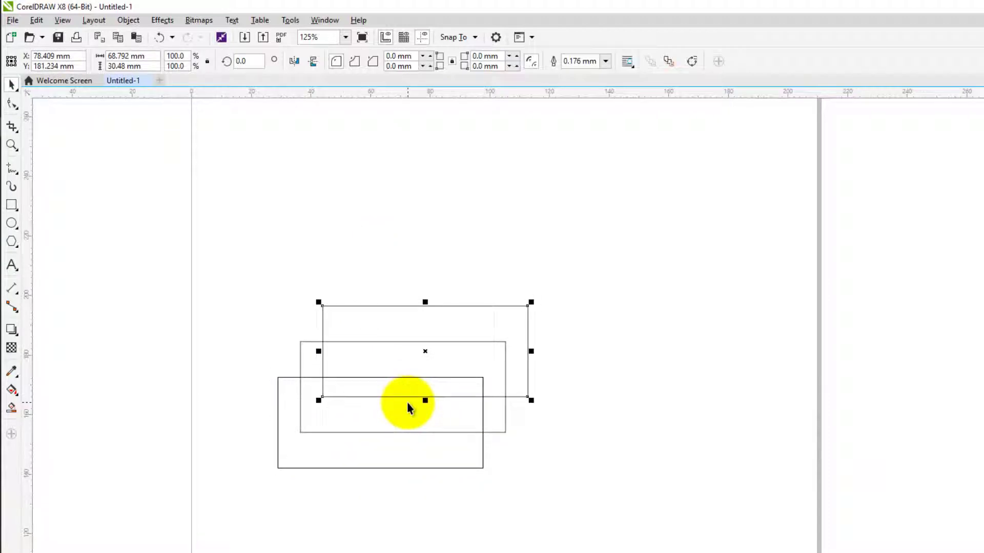
Fill the lowest, original rectangle with pink
click(397, 459)
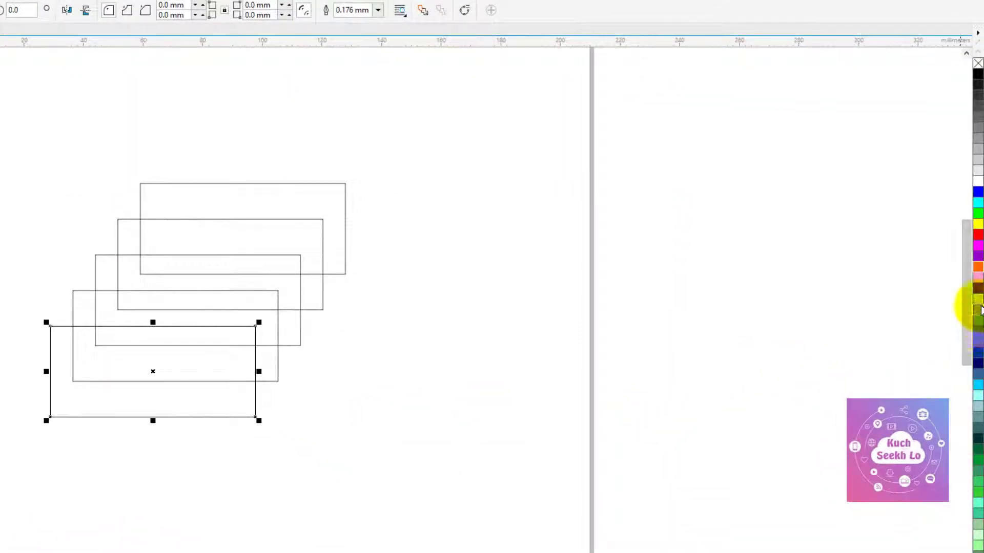
click(978, 279)
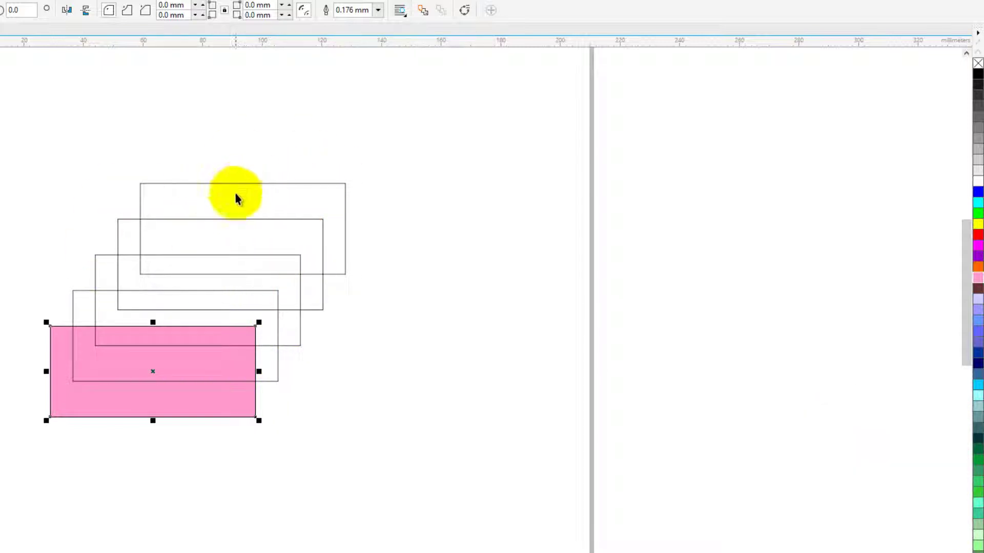
click(262, 205)
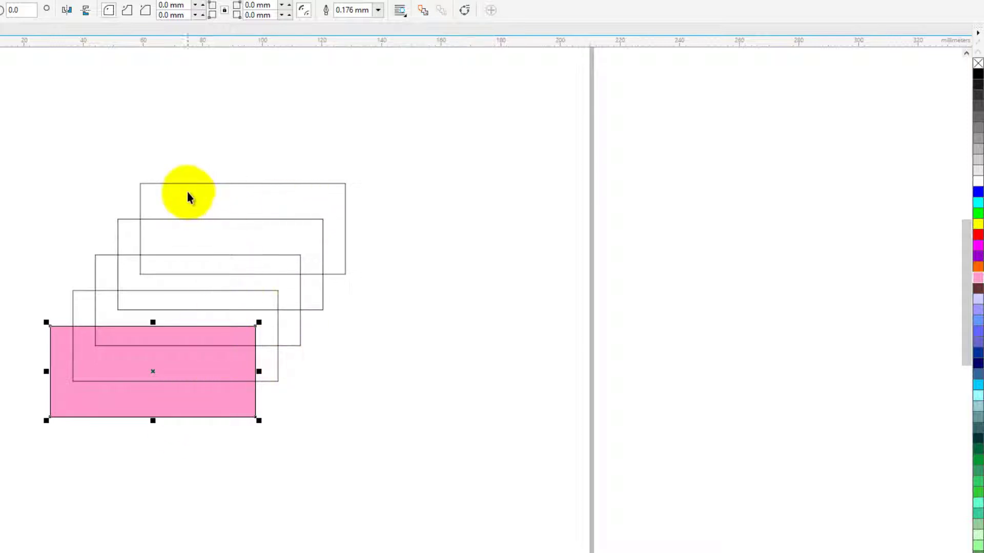
Delete all the rectangles and draw a new one about 54 mm wide and 24 mm high on the page
drag(1, 123, 390, 479)
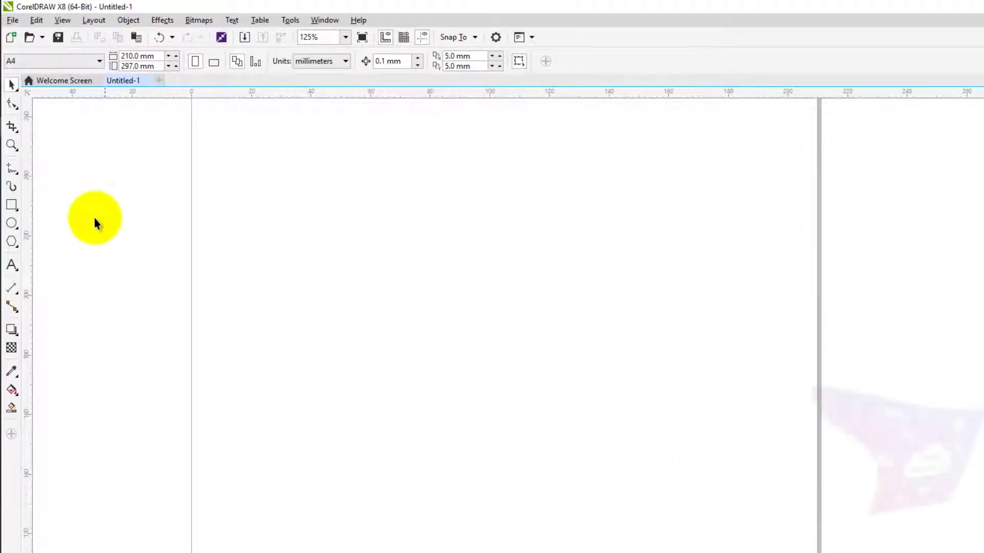
click(11, 204)
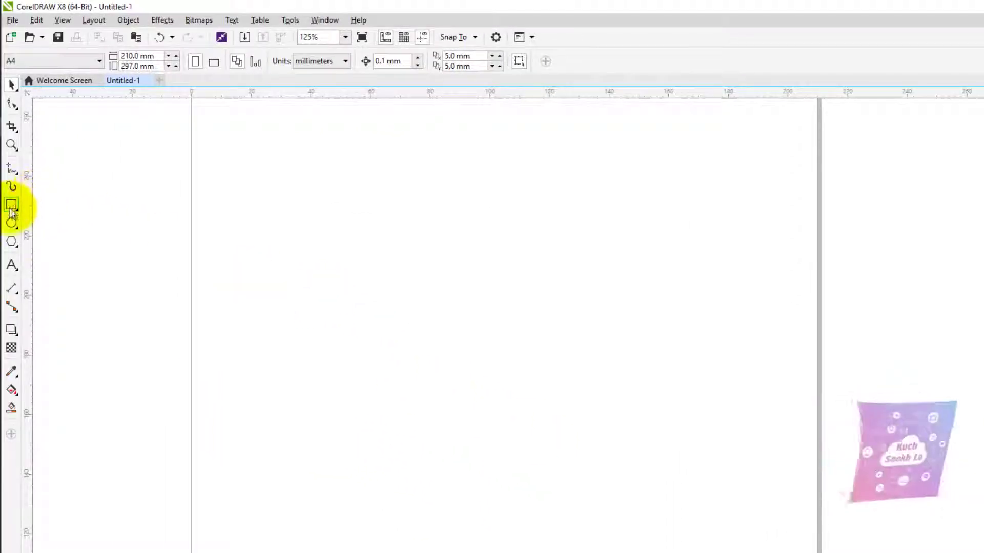
mouse_move(283, 270)
mouse_down()
mouse_move(407, 361)
mouse_move(446, 362)
mouse_move(445, 343)
mouse_up()
Clone the rectangle five times, each clone offset 5 mm right and 5 mm up
click(36, 20)
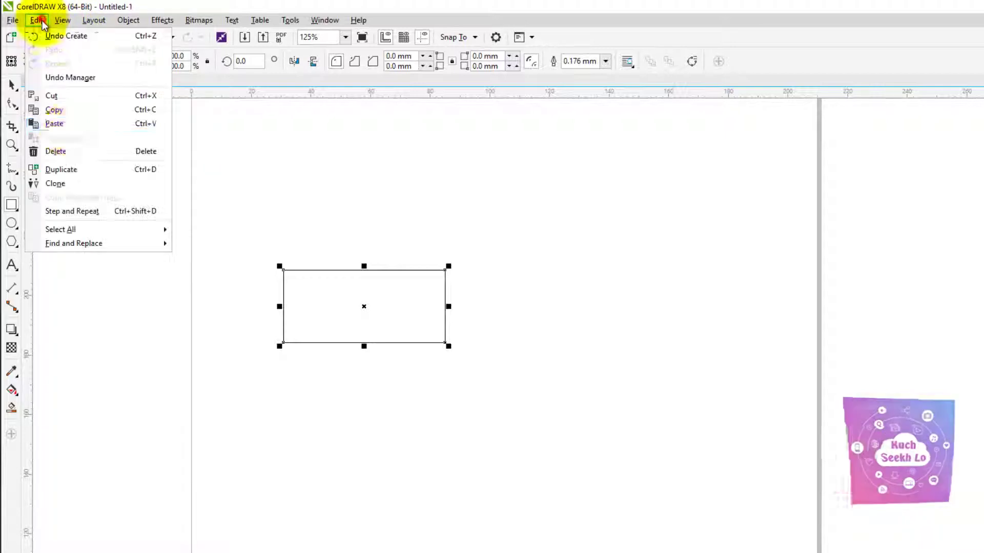
click(88, 184)
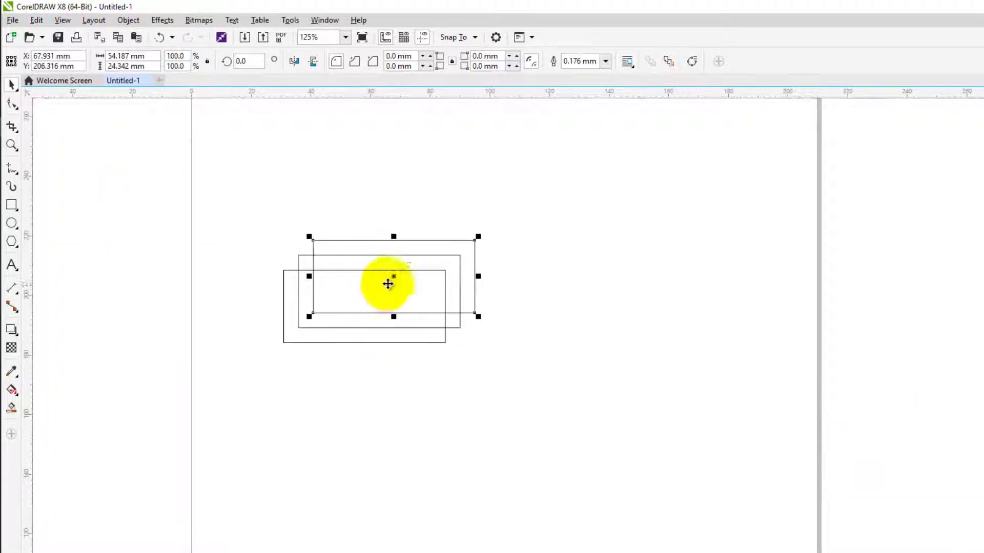
key(ctrl+r)
key(ctrl+r)
key(ctrl+r)
Fill the original rectangle of the clone stack with purple and scale it down to about 34 by 15 mm
click(422, 343)
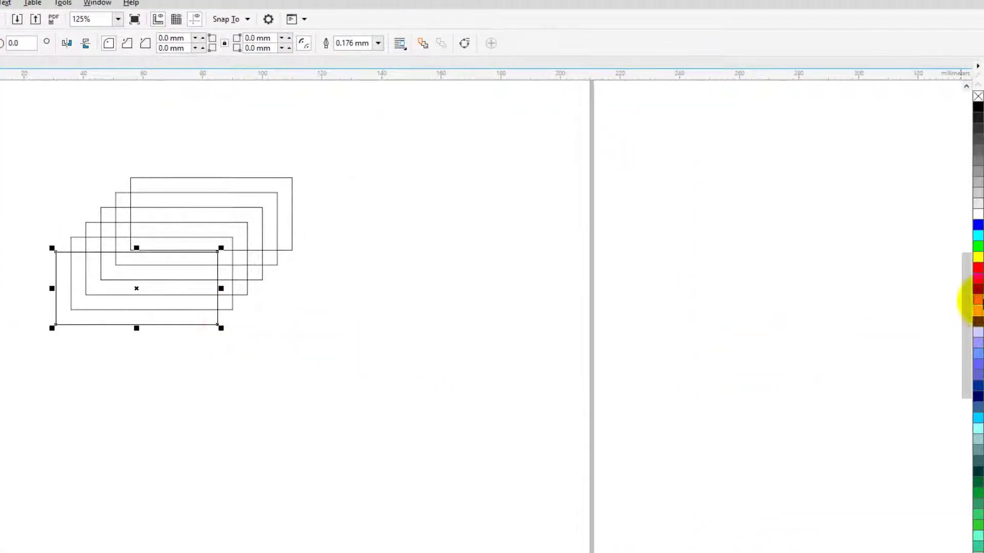
click(978, 290)
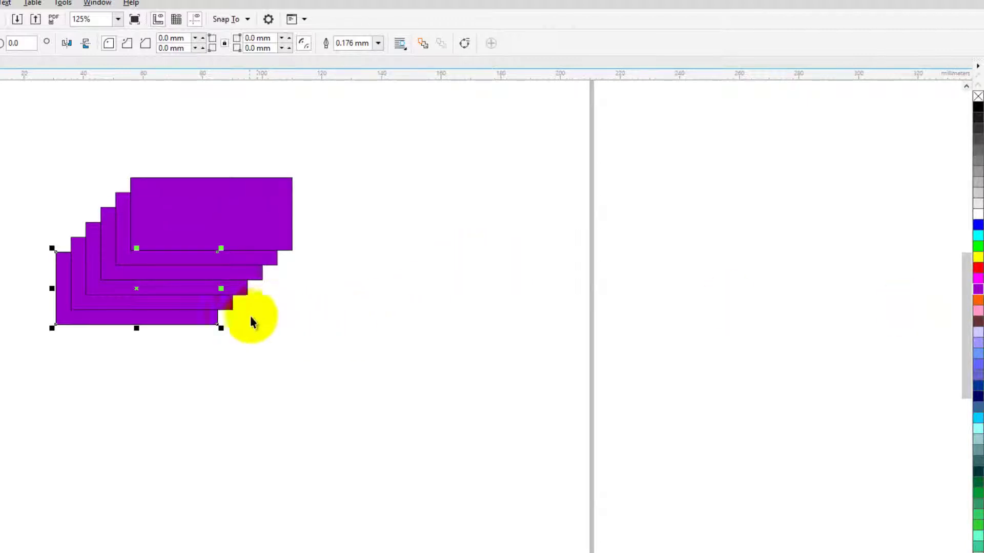
drag(201, 318, 151, 297)
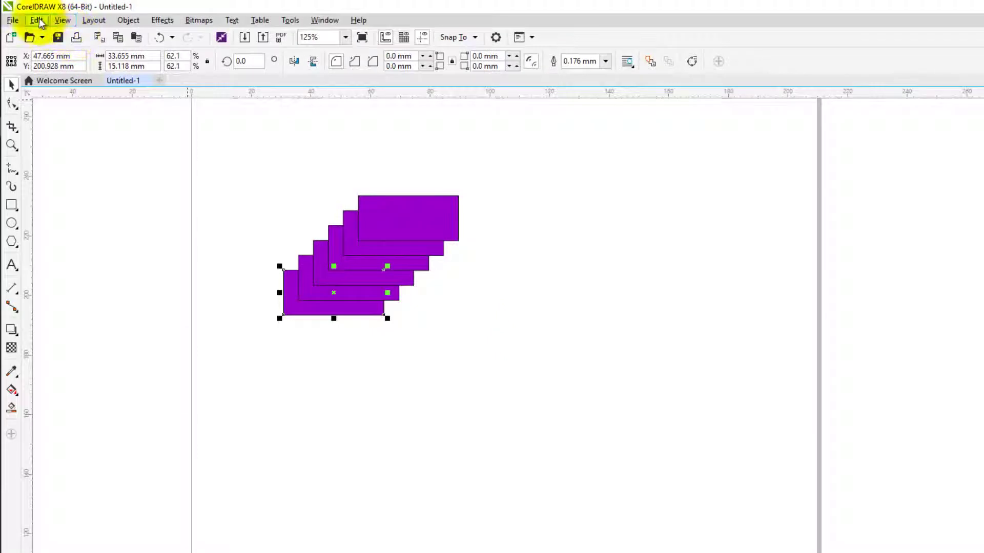
Draw a separate rectangle about 44 mm wide and 22 mm high to the lower right of the purple stack
click(36, 21)
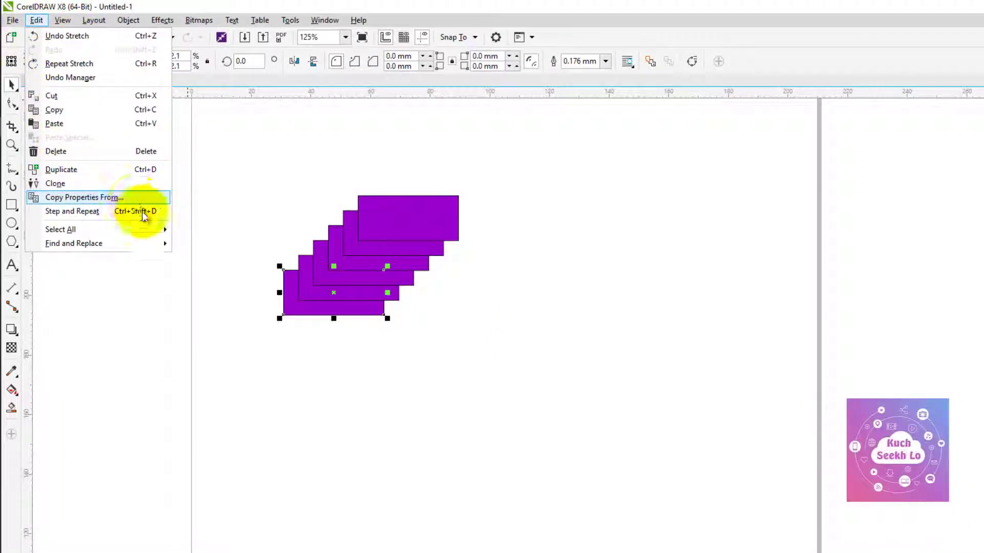
click(379, 393)
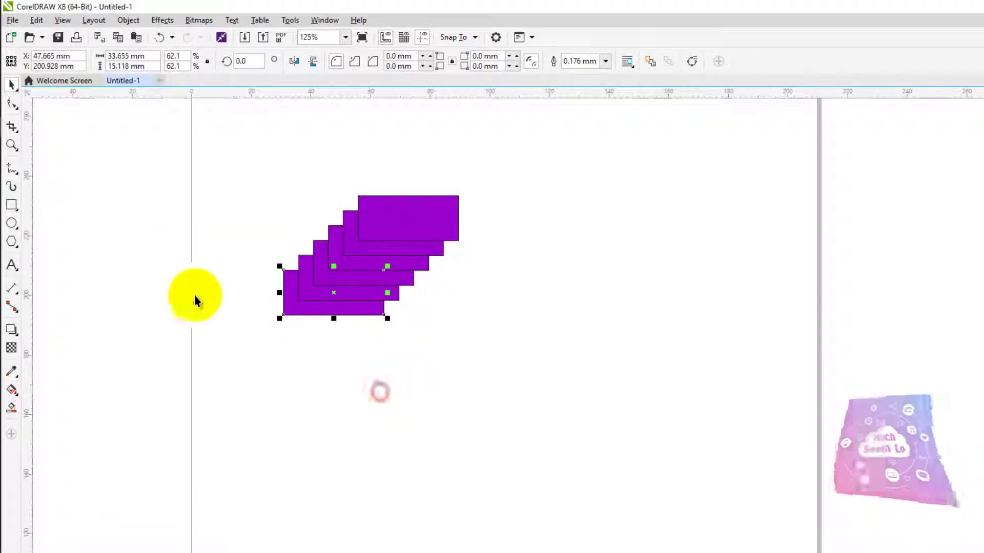
click(18, 205)
mouse_move(506, 329)
mouse_down()
mouse_move(567, 369)
mouse_move(639, 396)
mouse_up()
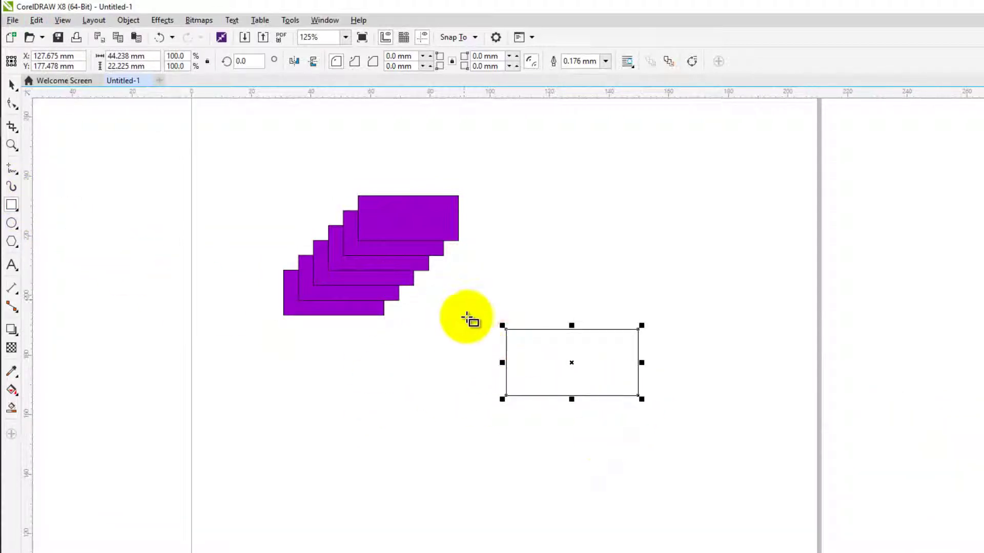
Copy only the Fill property from the topmost purple rectangle to the new rectangle with Copy Properties From
click(43, 20)
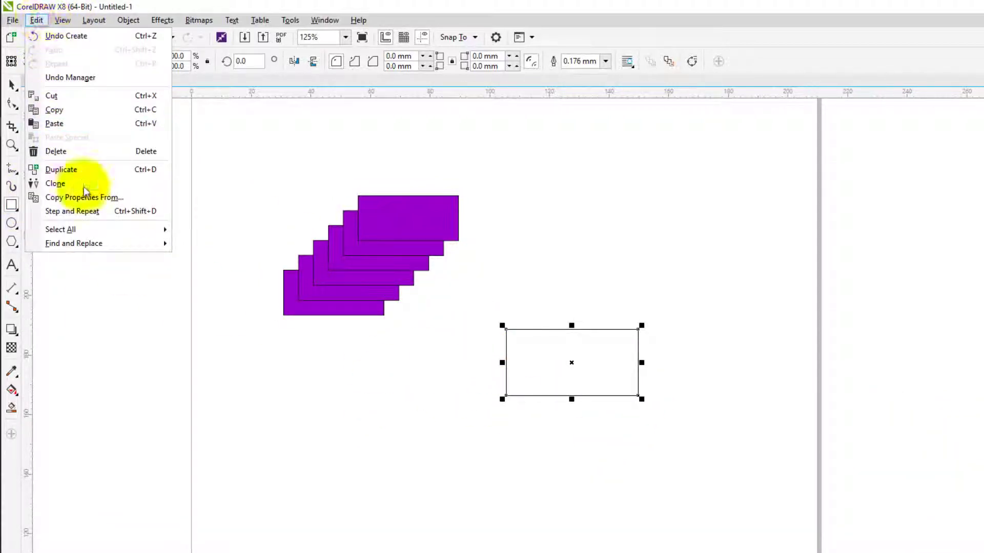
click(111, 197)
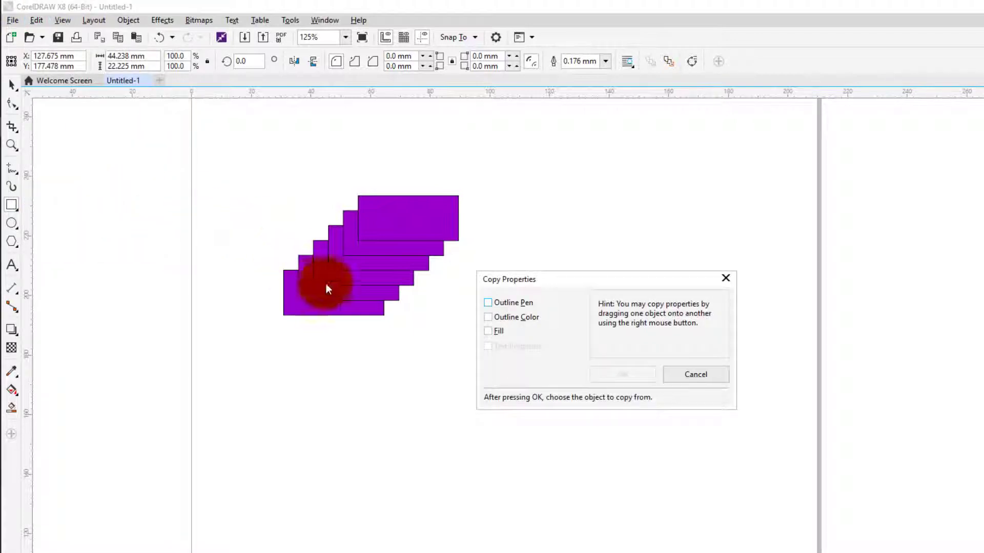
click(500, 331)
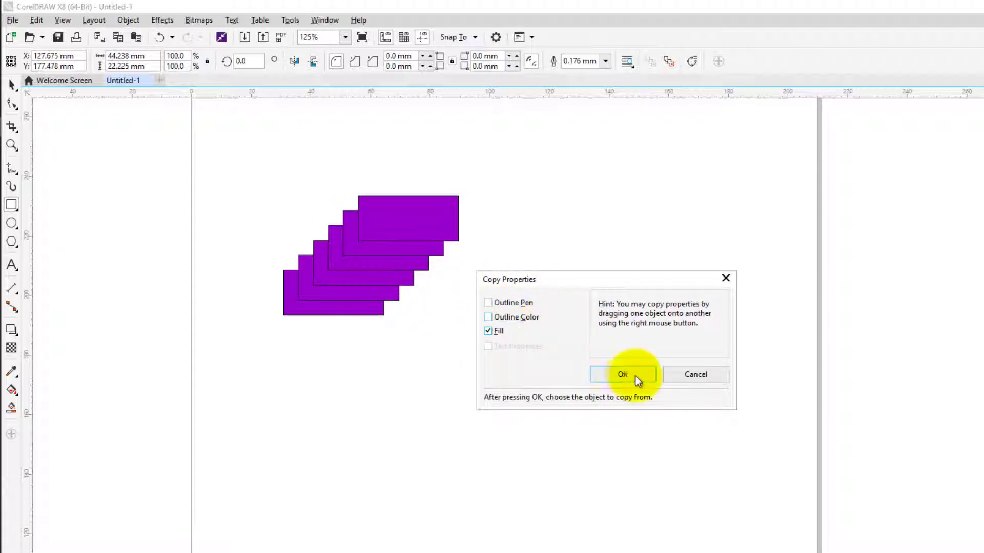
click(622, 375)
click(405, 233)
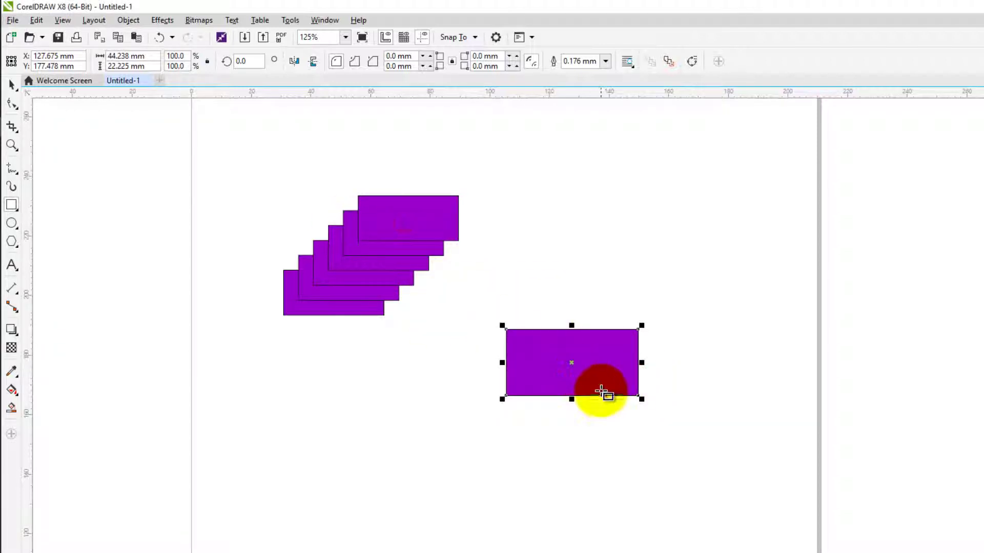
Apply Step and Repeat to the new purple rectangle with 7 copies at 5 mm horizontal and 5 mm vertical offset
click(36, 20)
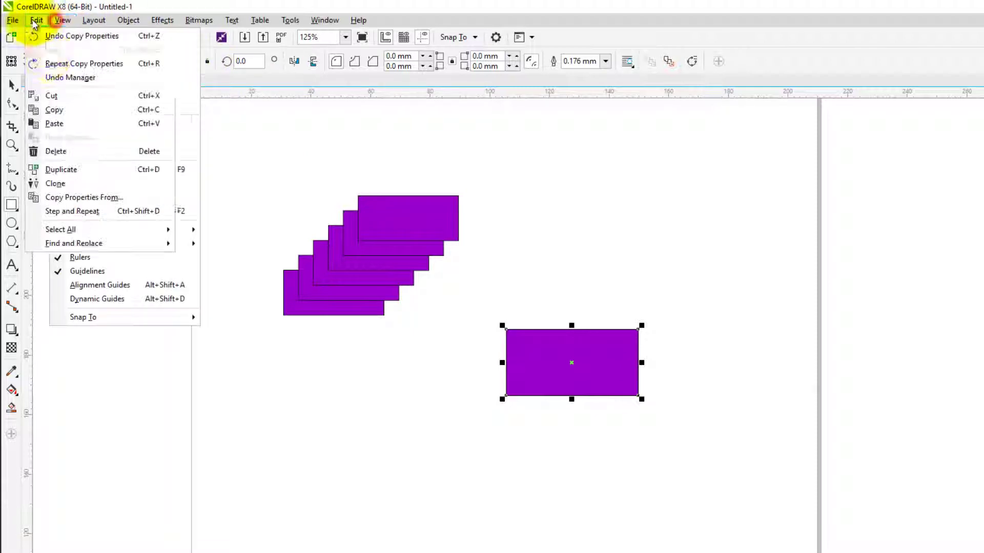
click(90, 211)
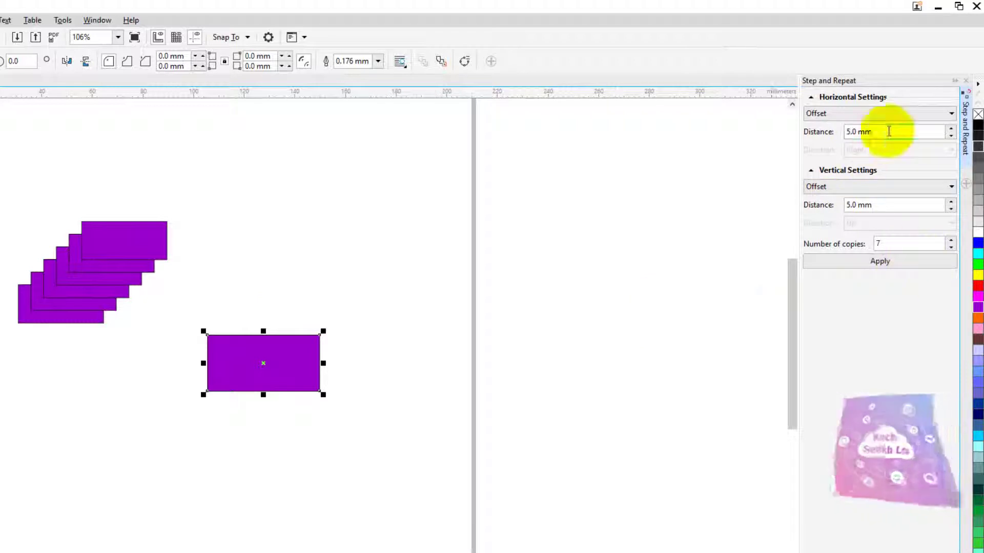
click(899, 260)
click(965, 80)
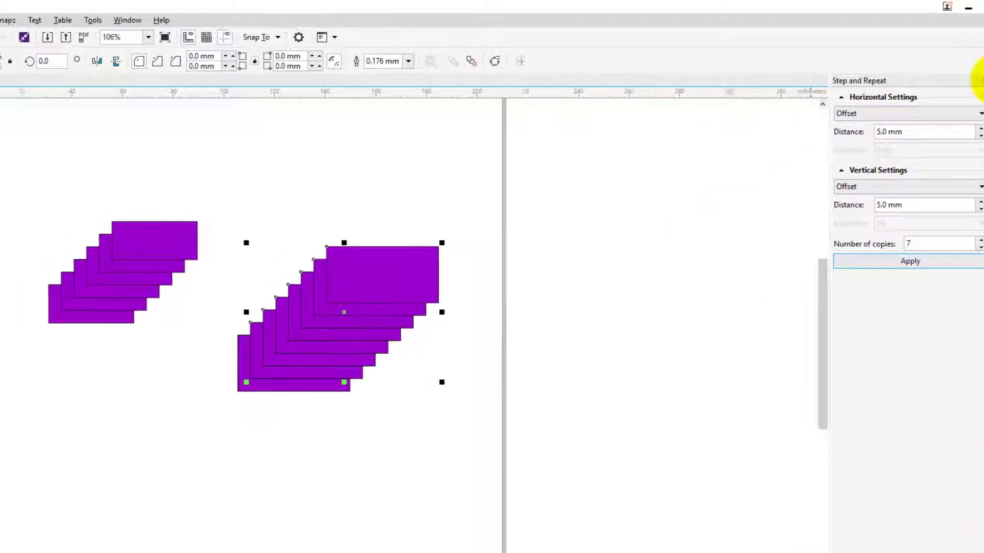
Select all the objects on the page with Select All, and clear the selection
click(36, 20)
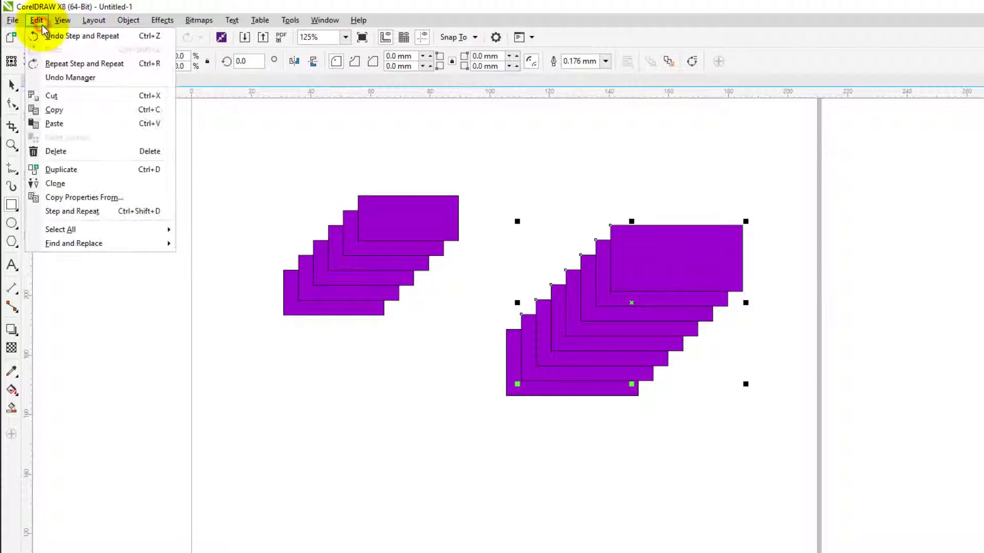
mouse_move(158, 230)
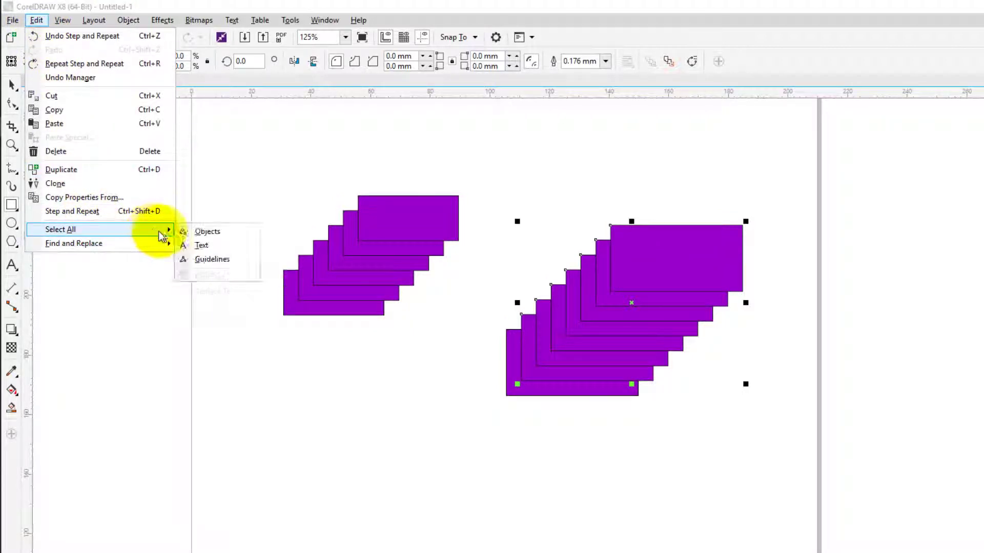
click(231, 237)
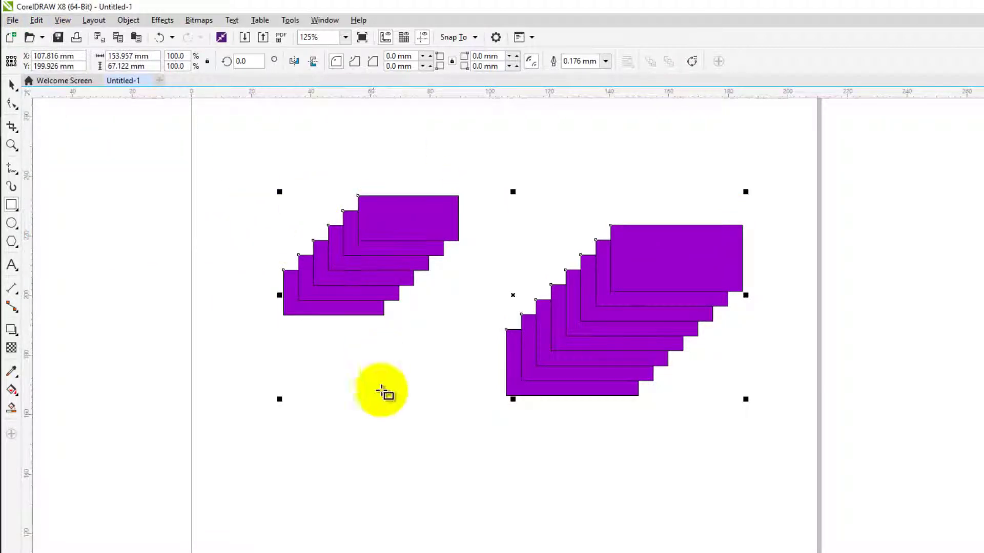
click(424, 455)
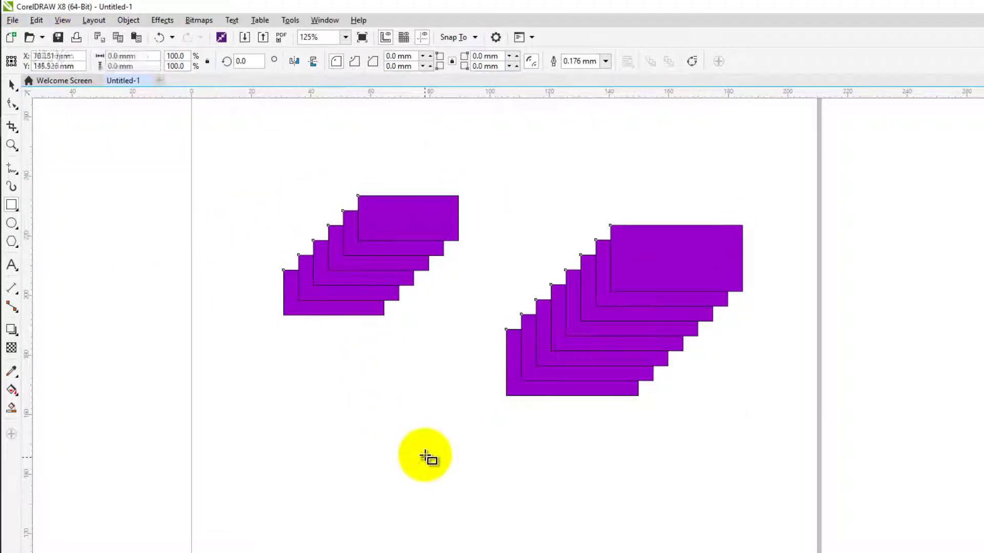
click(37, 20)
mouse_move(134, 231)
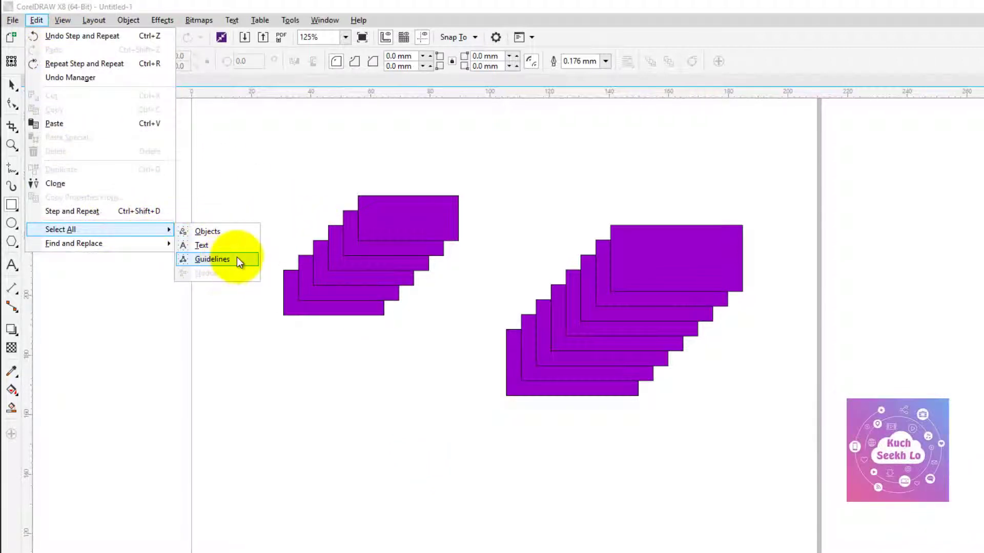
click(336, 190)
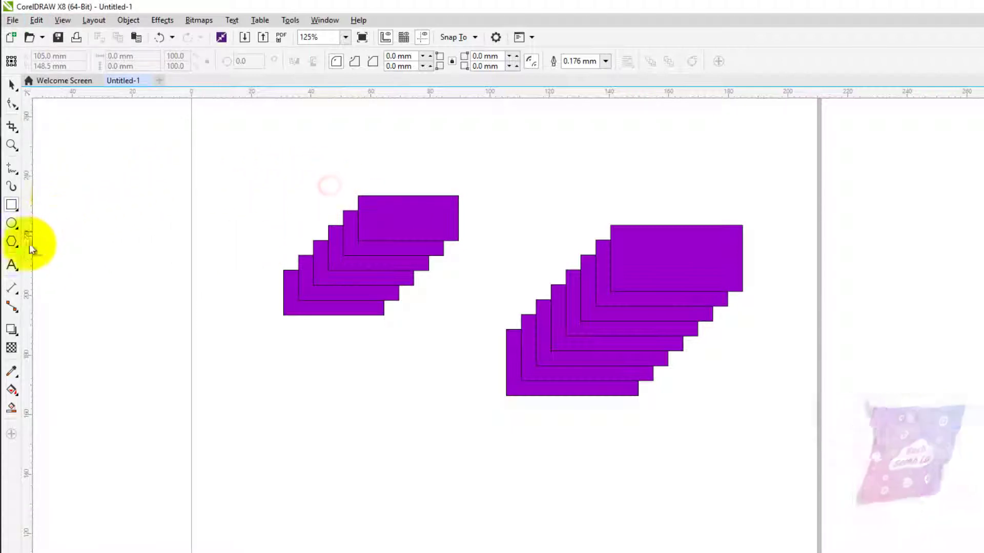
Add the artistic text "fdsfdsfsd" above the smaller purple stack and leave it unselected
click(11, 265)
click(272, 145)
text(fdsfdsfsd)
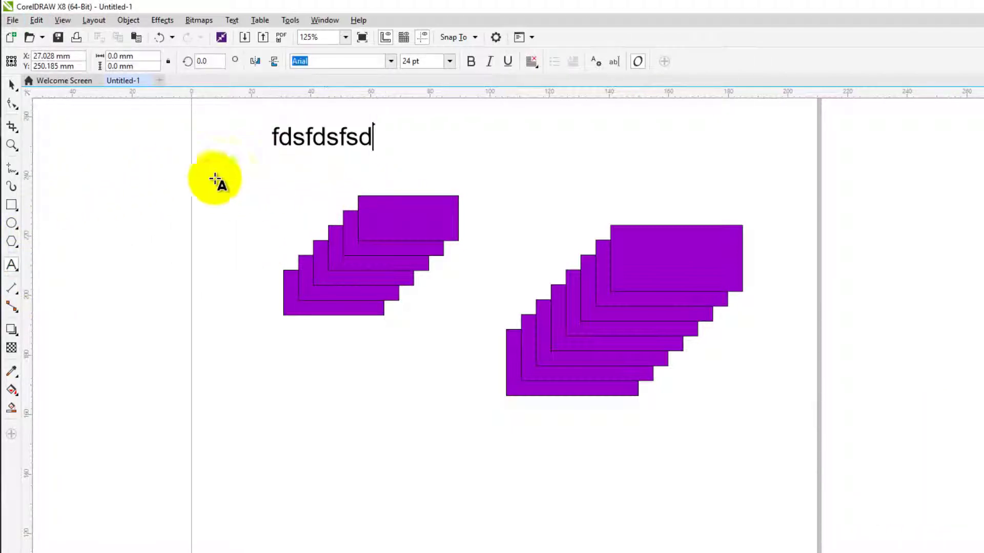
key(Escape)
key(Escape)
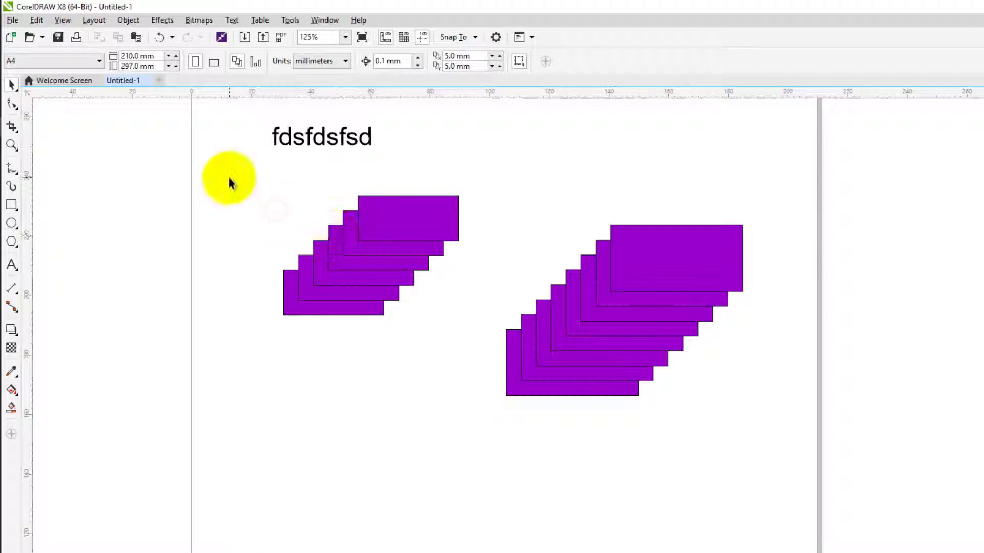
Select all the text on the page with Select All, and clear the selection
click(66, 20)
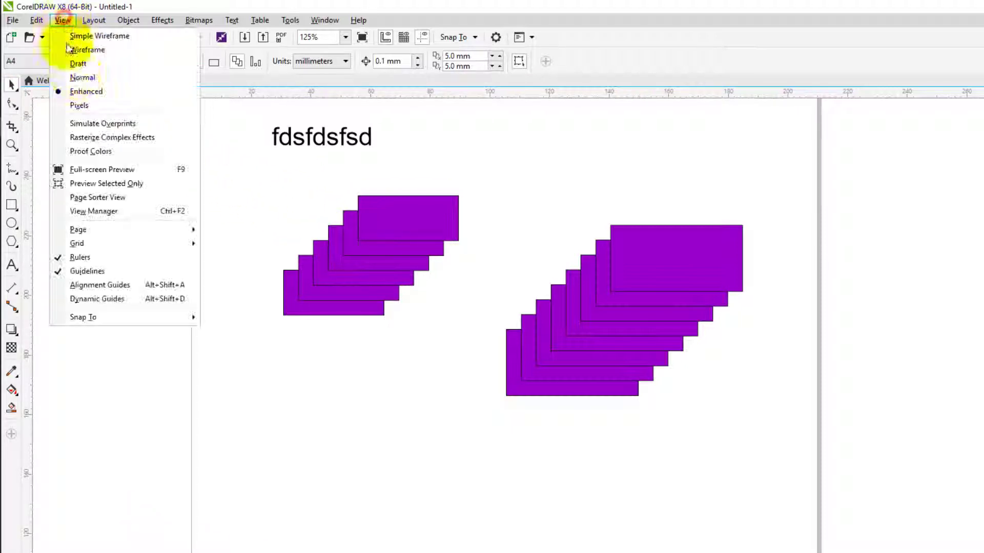
key(Left)
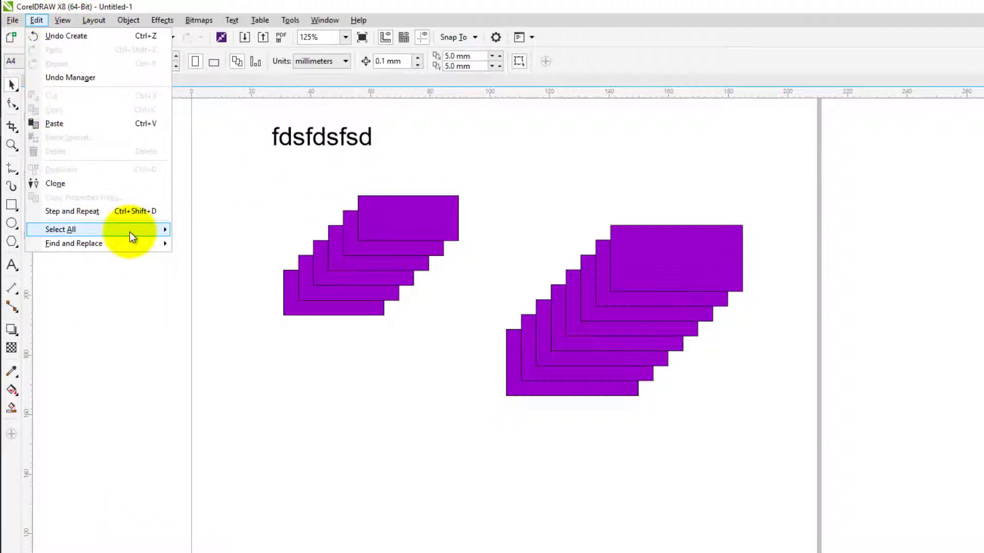
mouse_move(130, 231)
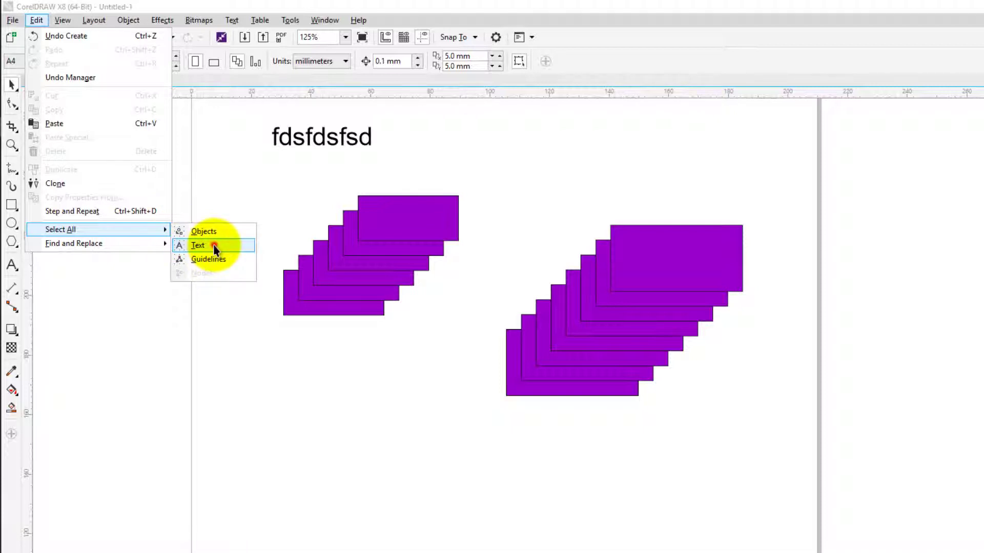
click(214, 245)
click(288, 212)
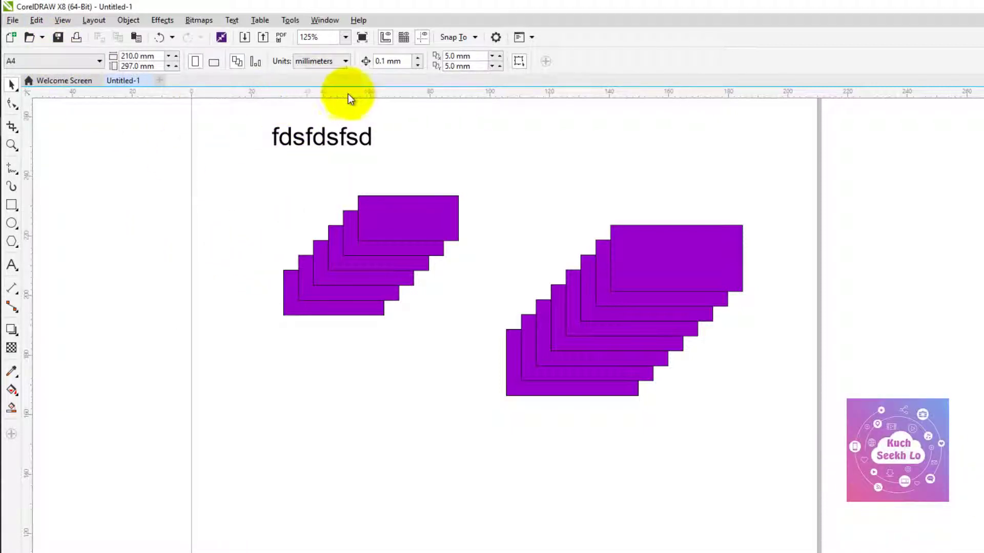
Add a horizontal guideline at about 233 mm and a vertical one at about 19 mm, and delete both using Select All for guidelines
drag(358, 93, 363, 196)
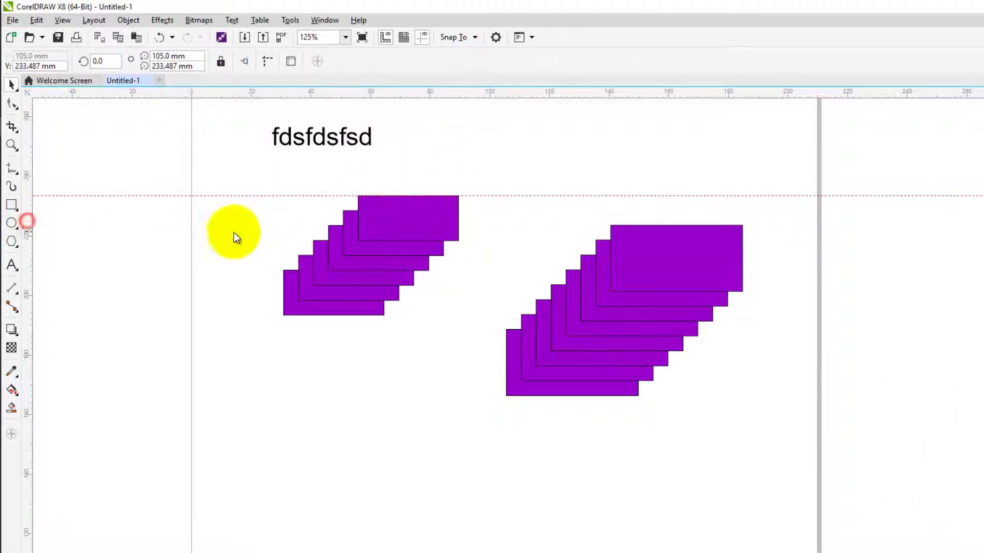
drag(236, 238, 248, 225)
click(36, 20)
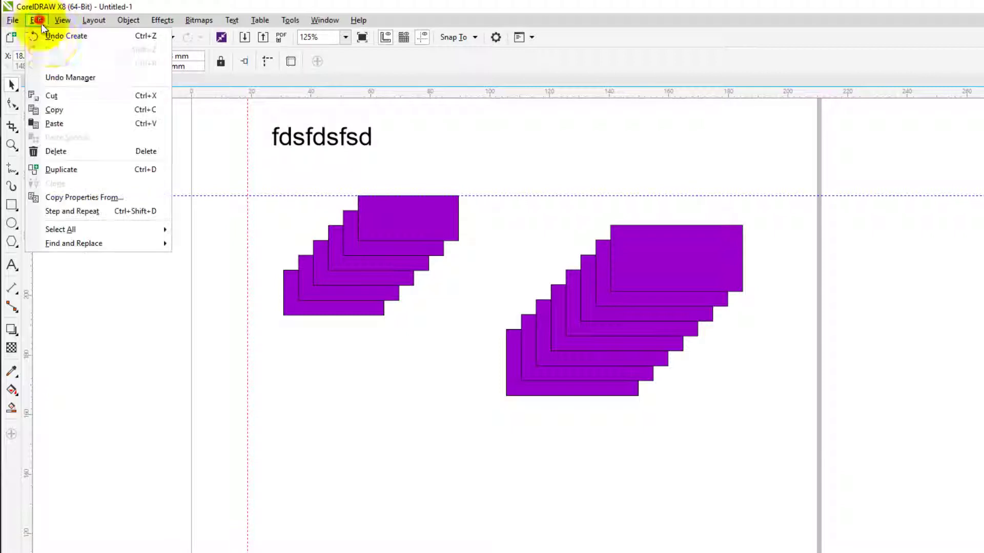
click(212, 259)
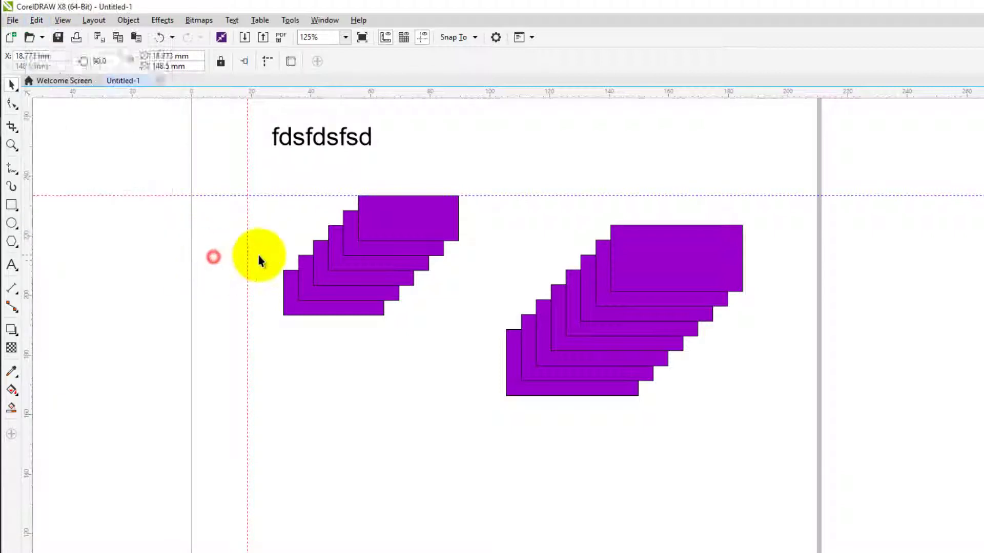
key(Delete)
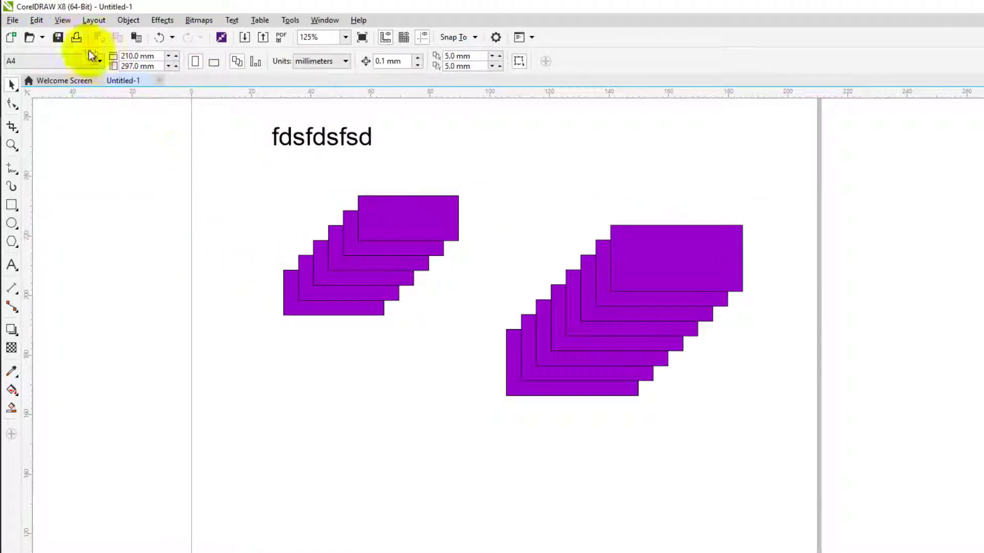
Search the drawing for rectangles with a new Find Objects search, advance to the next match, and close the search
click(64, 21)
click(42, 20)
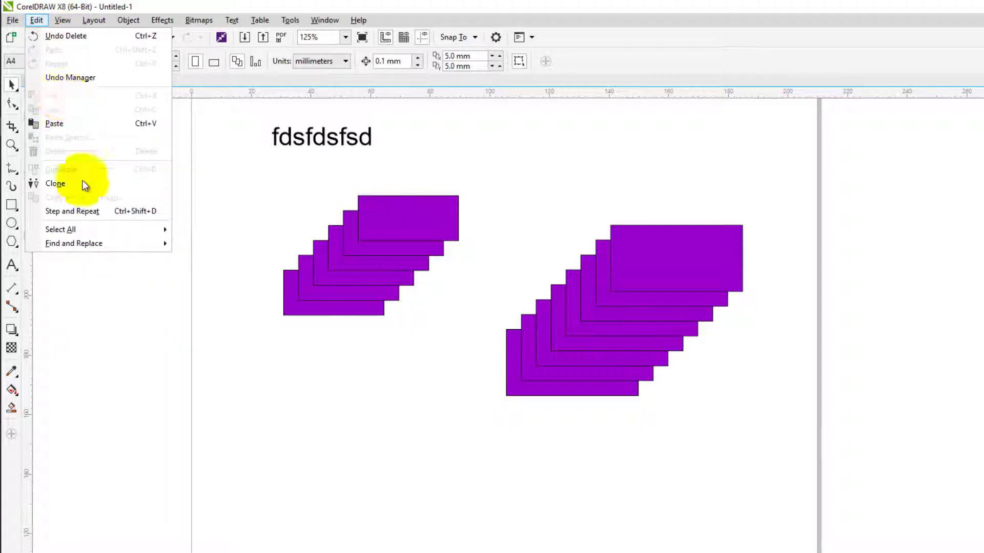
mouse_move(119, 251)
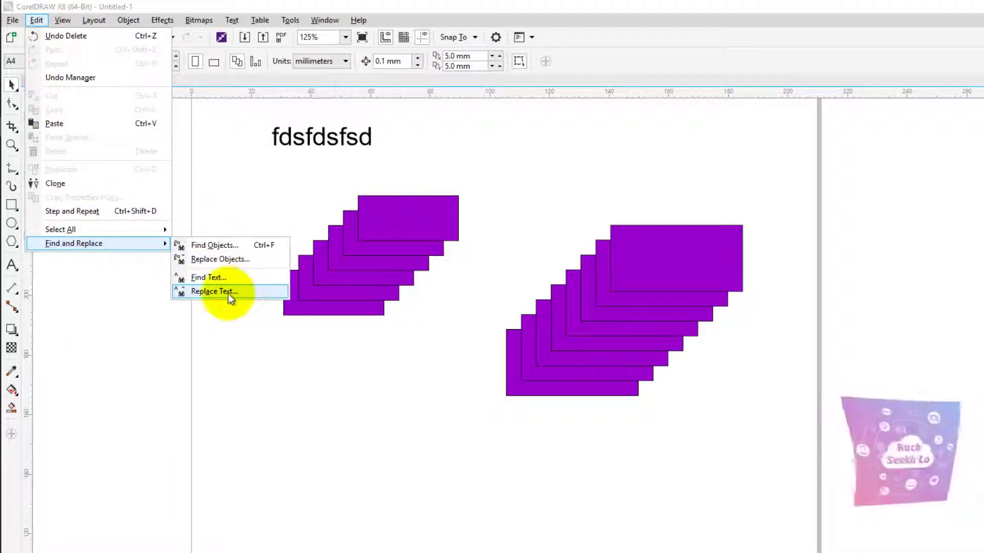
click(251, 247)
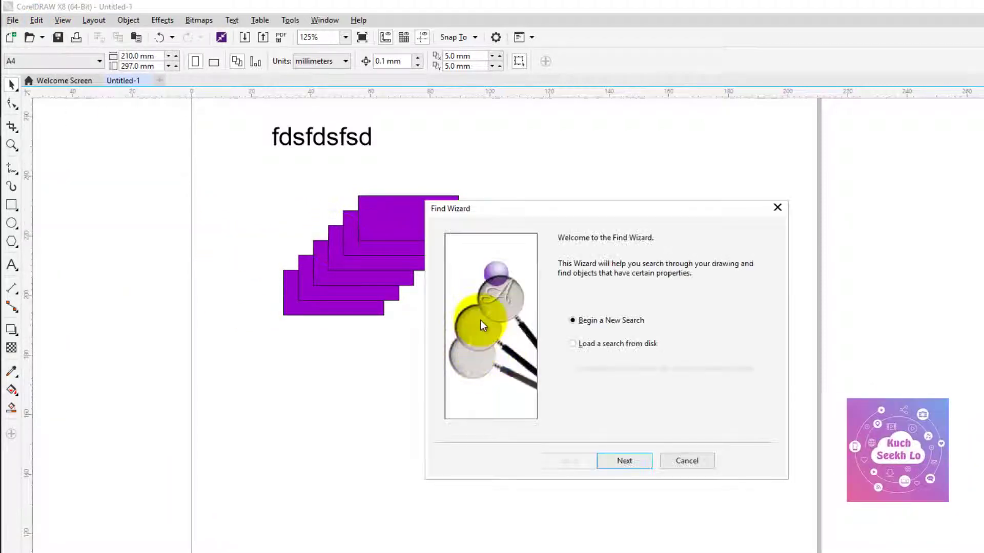
click(625, 460)
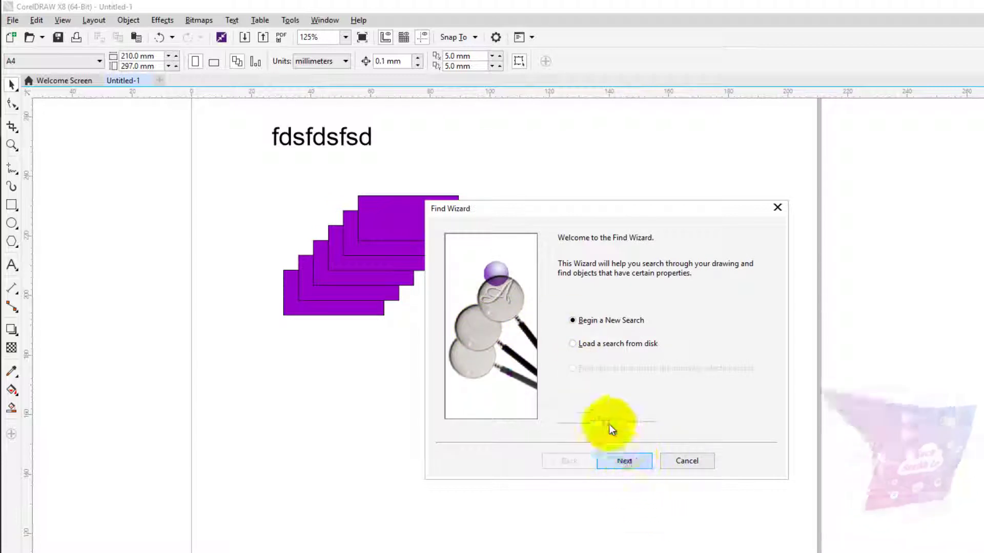
click(580, 309)
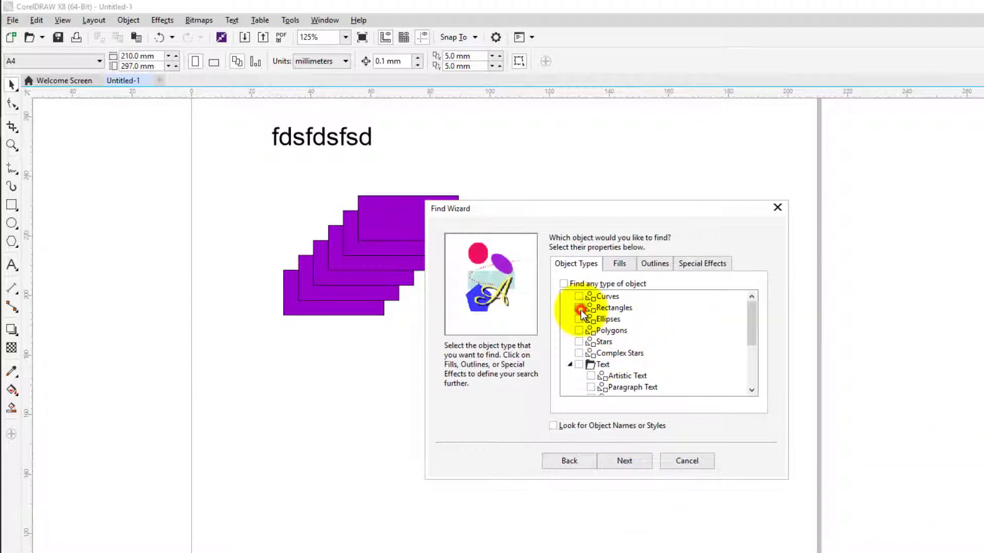
click(627, 461)
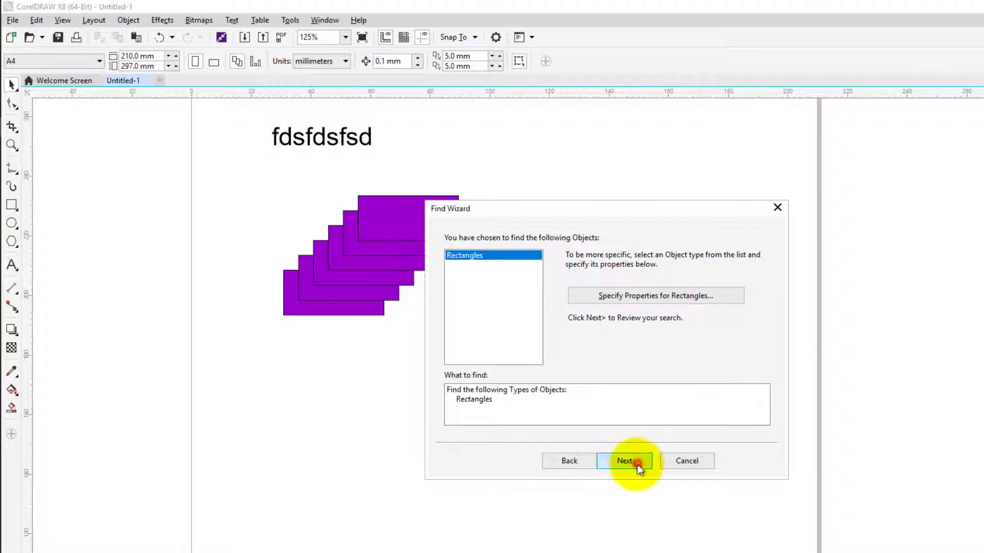
click(638, 462)
click(637, 459)
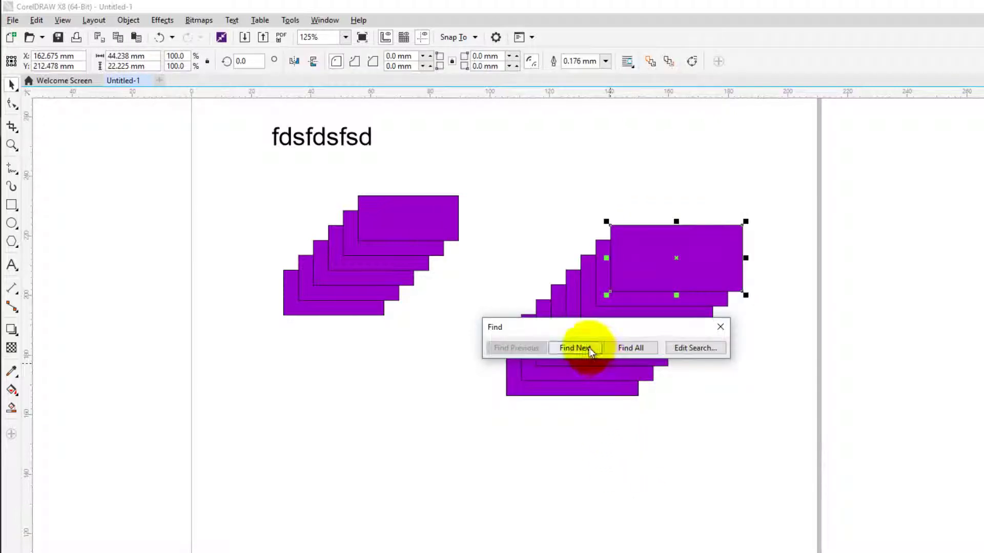
click(588, 348)
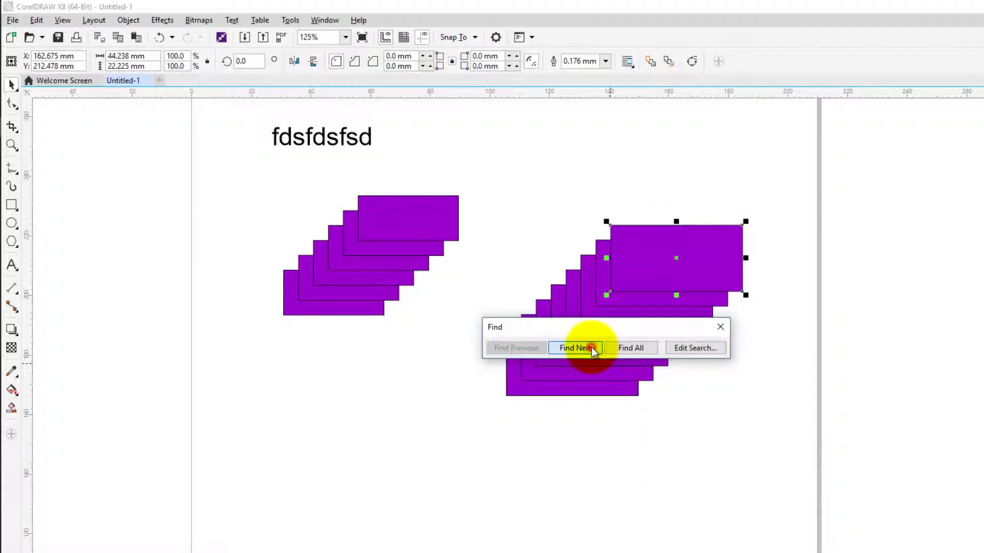
click(720, 330)
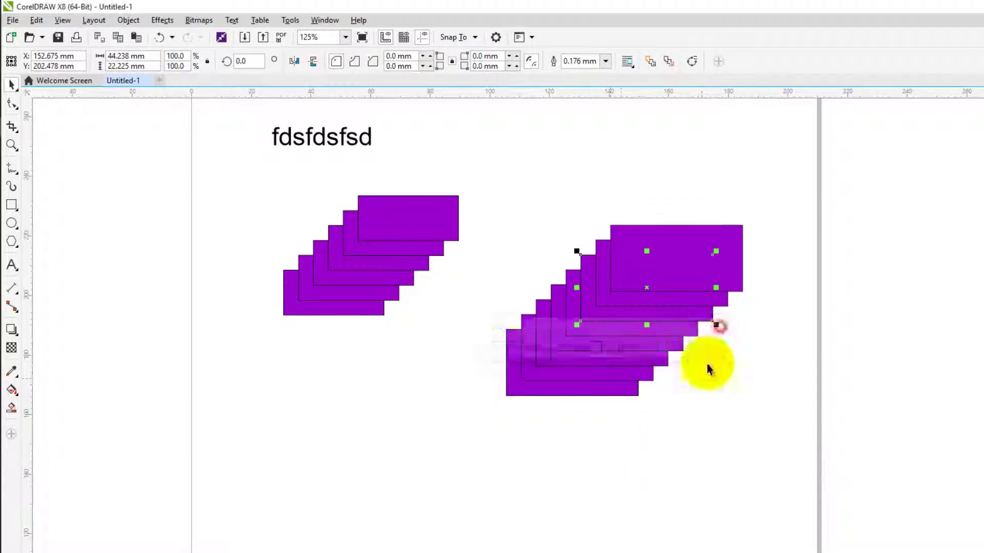
click(45, 24)
mouse_move(139, 244)
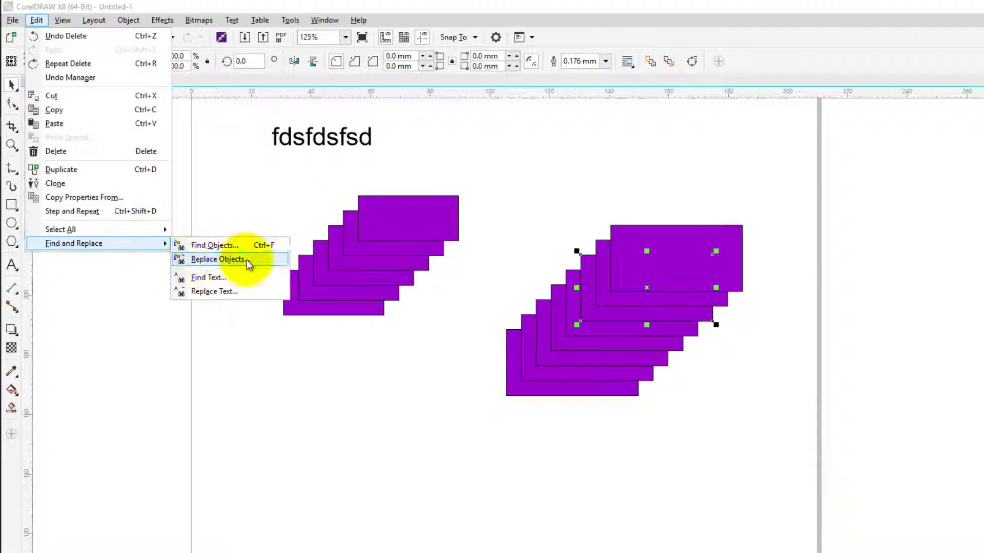
click(260, 170)
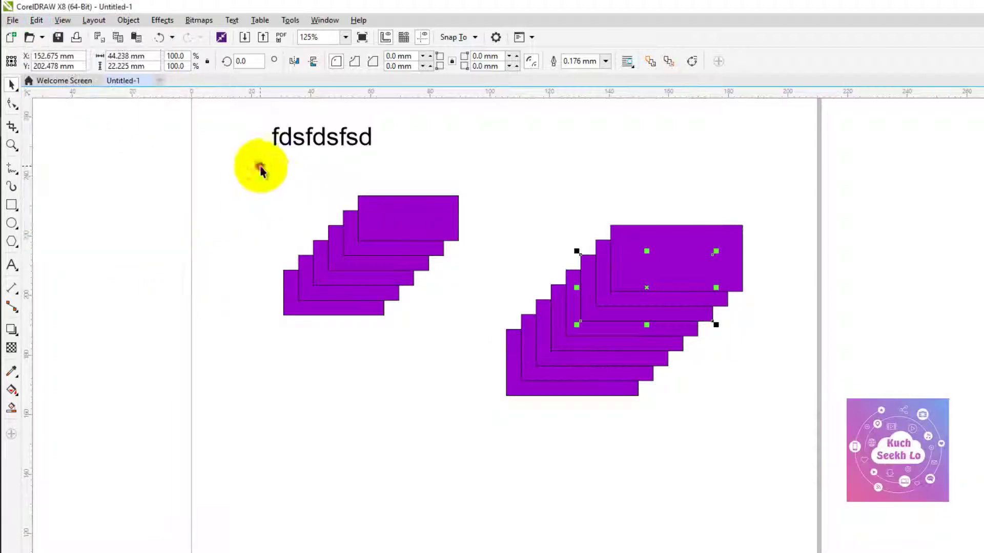
Draw an unfilled rectangle about 52 × 33 mm below the smaller purple stack
click(11, 205)
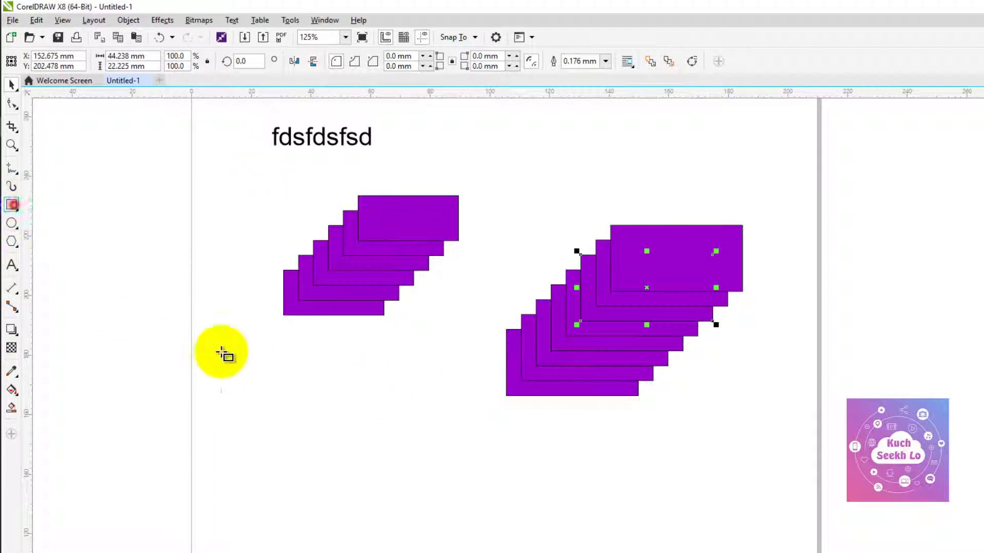
drag(290, 390, 445, 487)
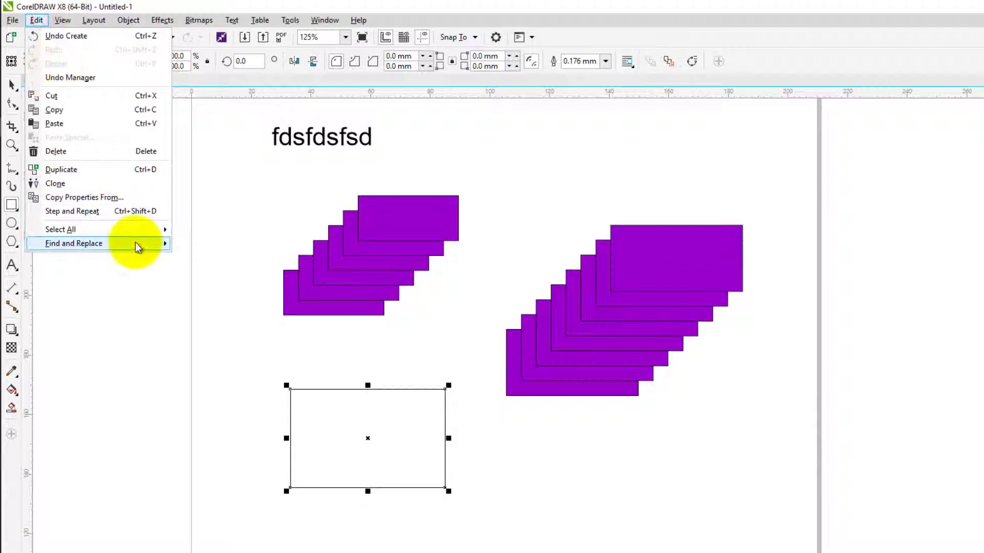
mouse_move(137, 244)
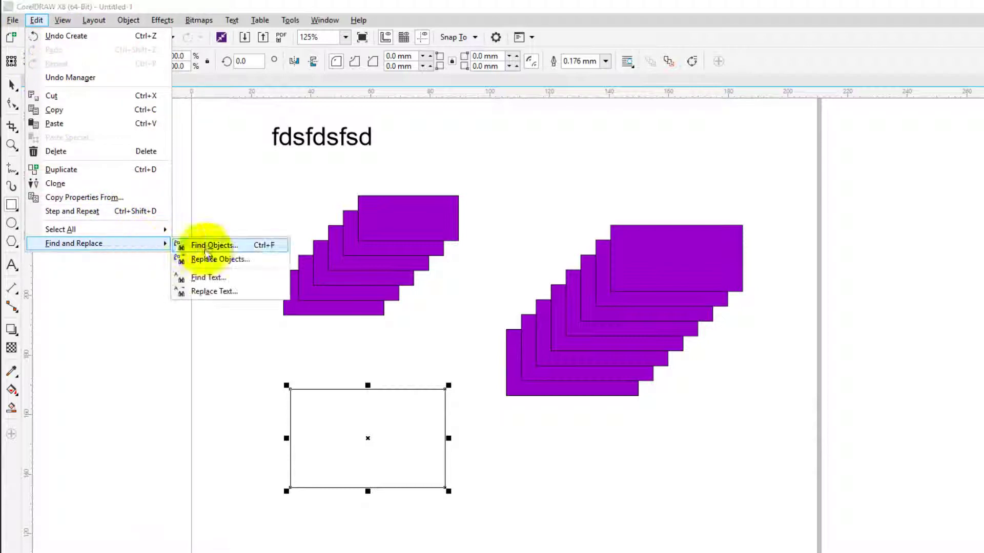
click(242, 259)
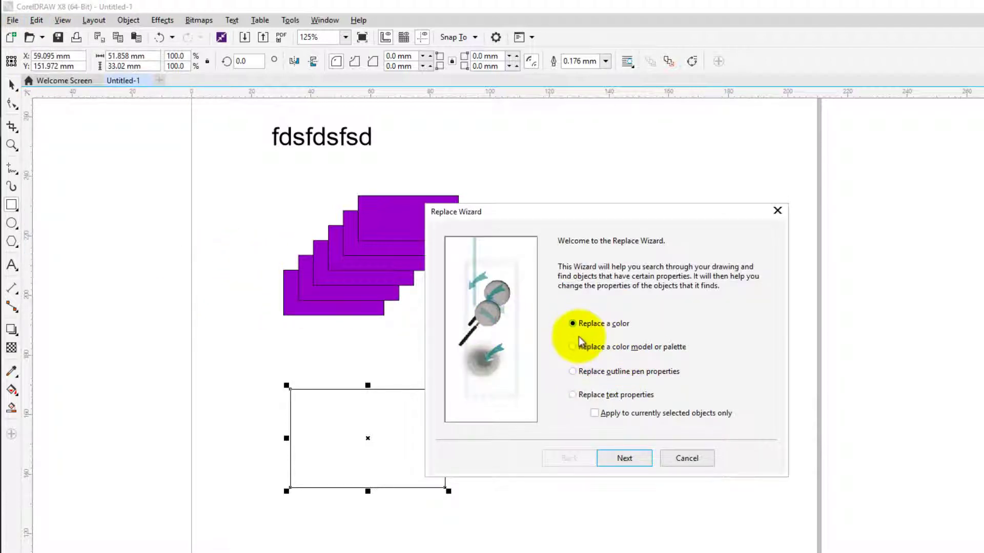
click(686, 458)
Set up a Replace Objects color search for fills, finding the purple sampled from the smaller stack and replacing it with crimson C18 M100 Y55 K4
click(670, 281)
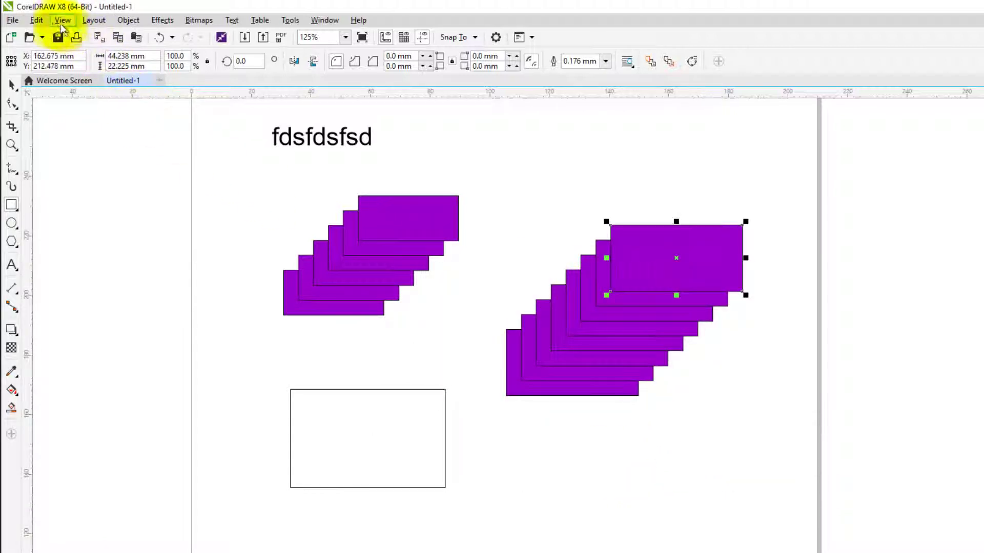
click(35, 20)
mouse_move(87, 245)
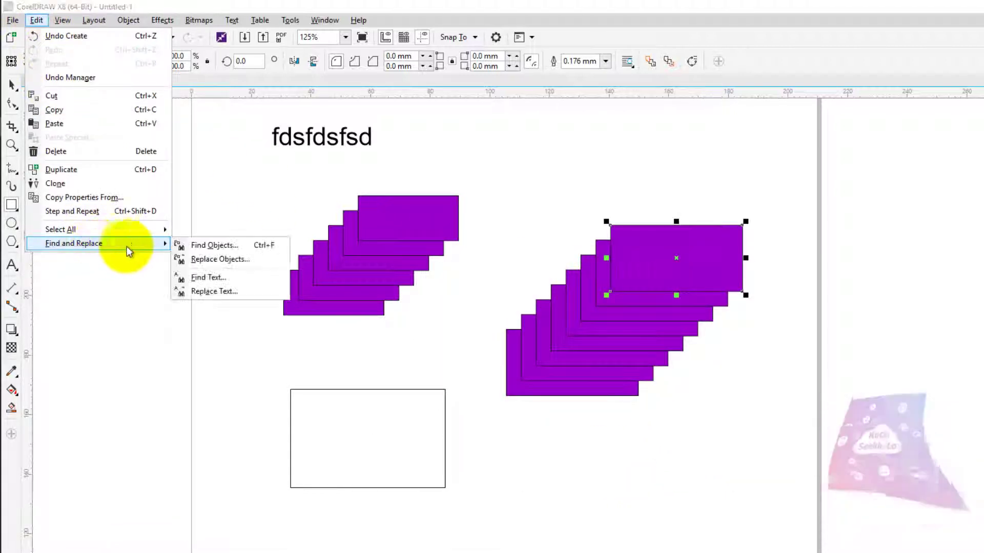
click(240, 259)
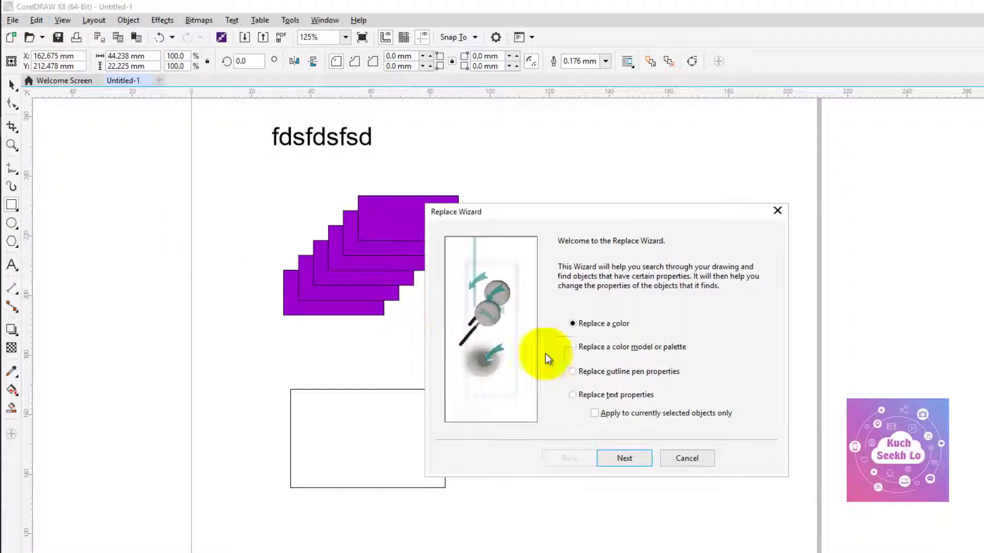
click(624, 458)
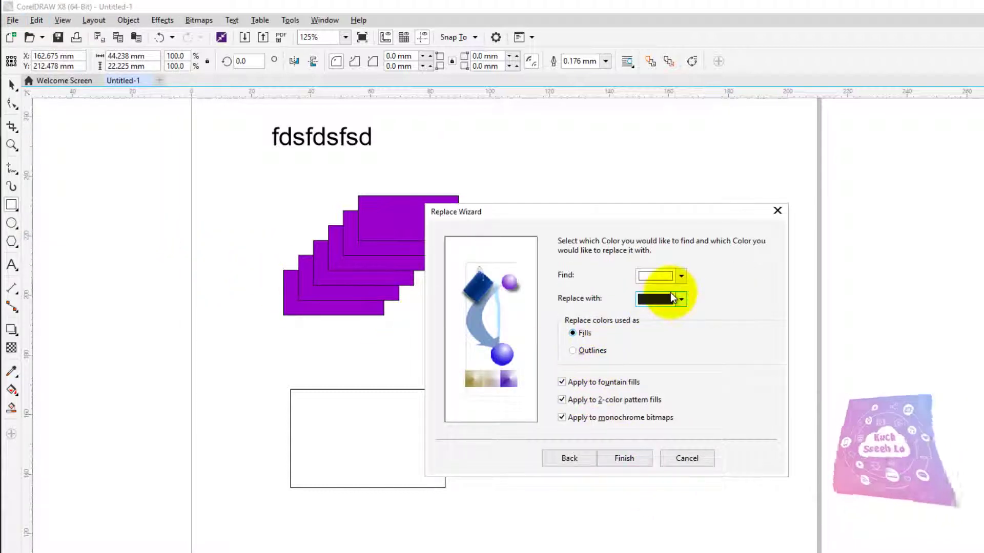
click(660, 279)
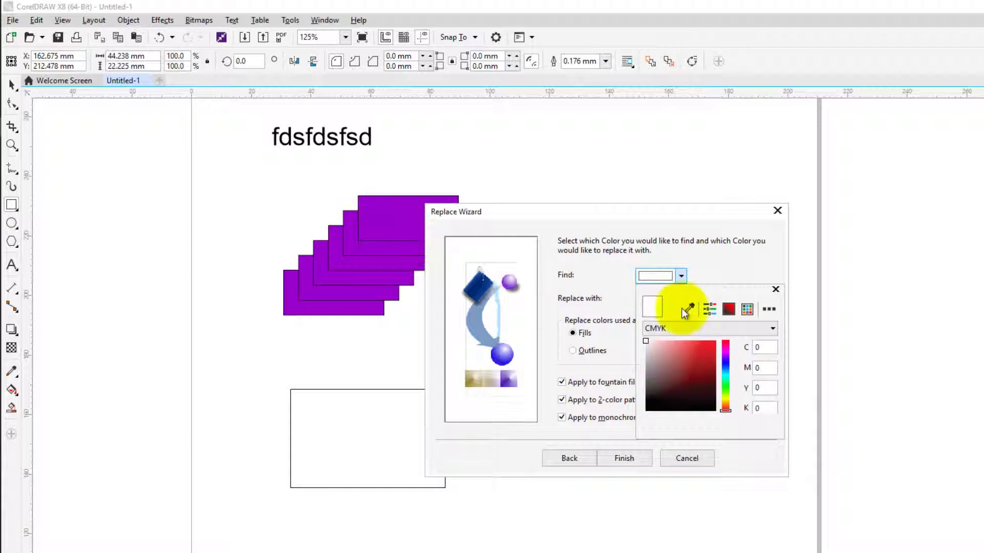
click(401, 216)
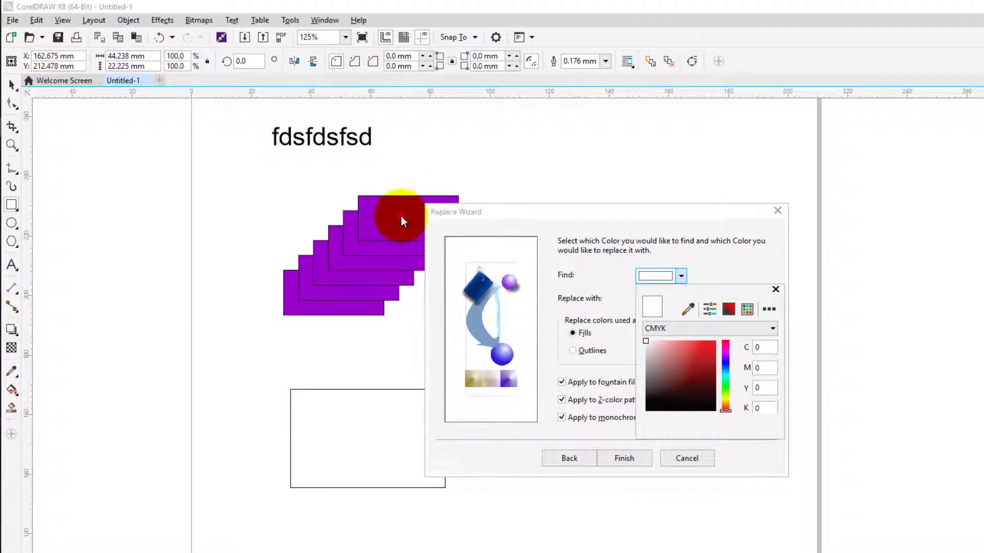
click(656, 277)
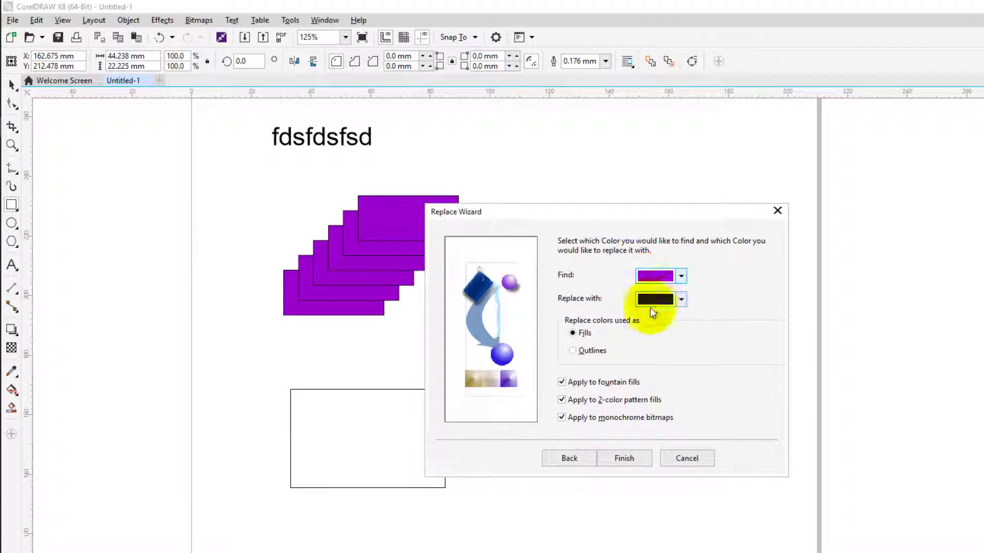
click(657, 299)
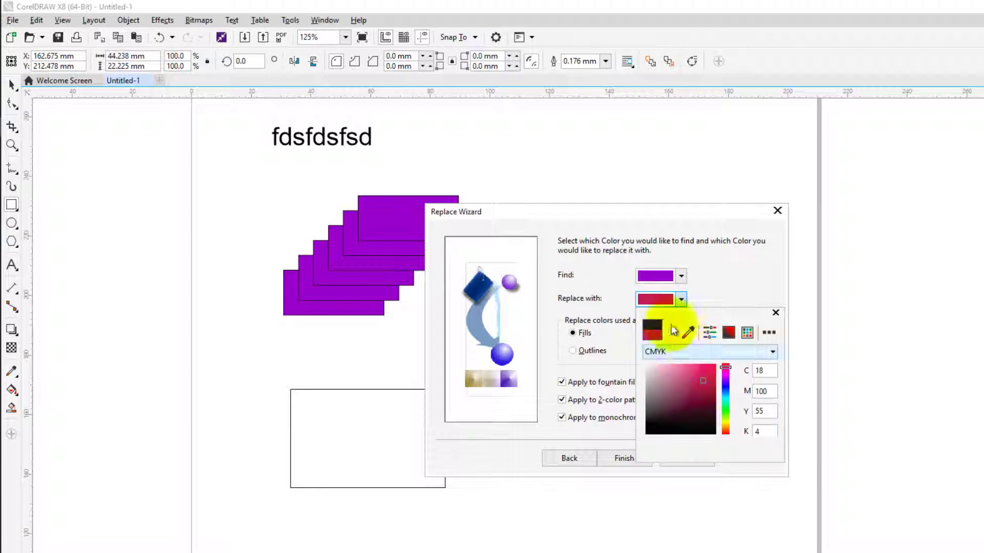
click(659, 299)
click(619, 460)
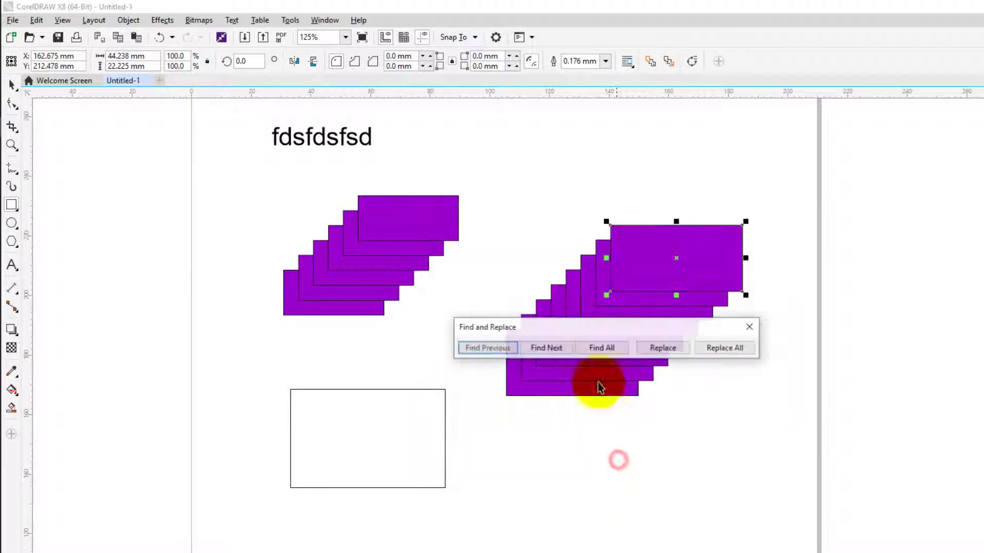
Replace the purple fill with crimson one object at a time on the top four rectangles of the larger stack
click(656, 349)
click(657, 349)
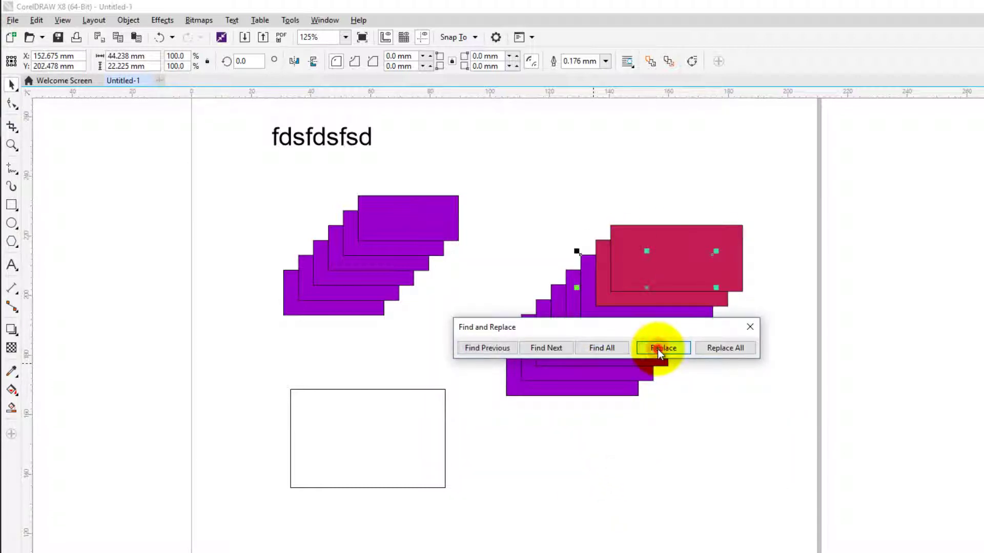
click(656, 349)
click(657, 349)
Replace the fill color of all remaining purple rectangles at once, and close the Find and Replace window
click(607, 349)
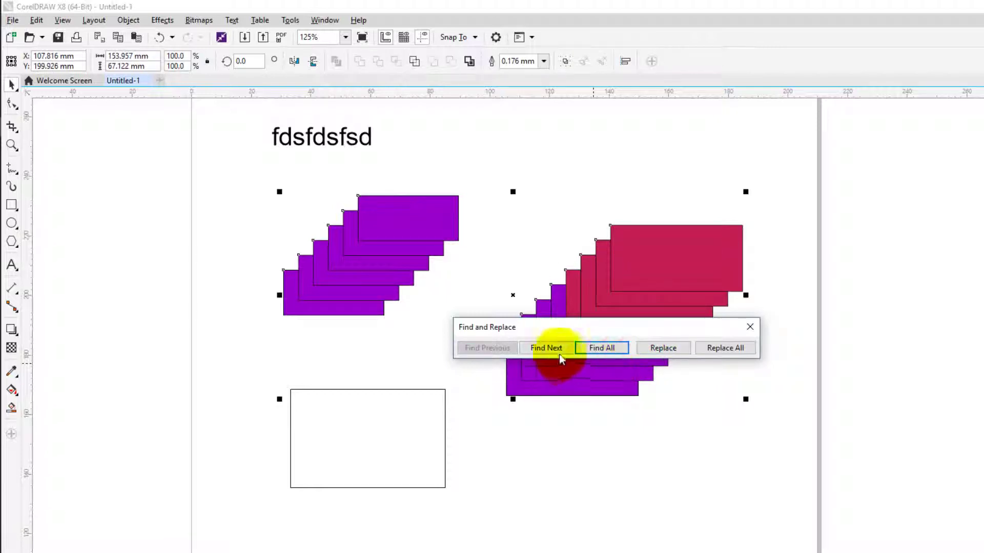
click(533, 349)
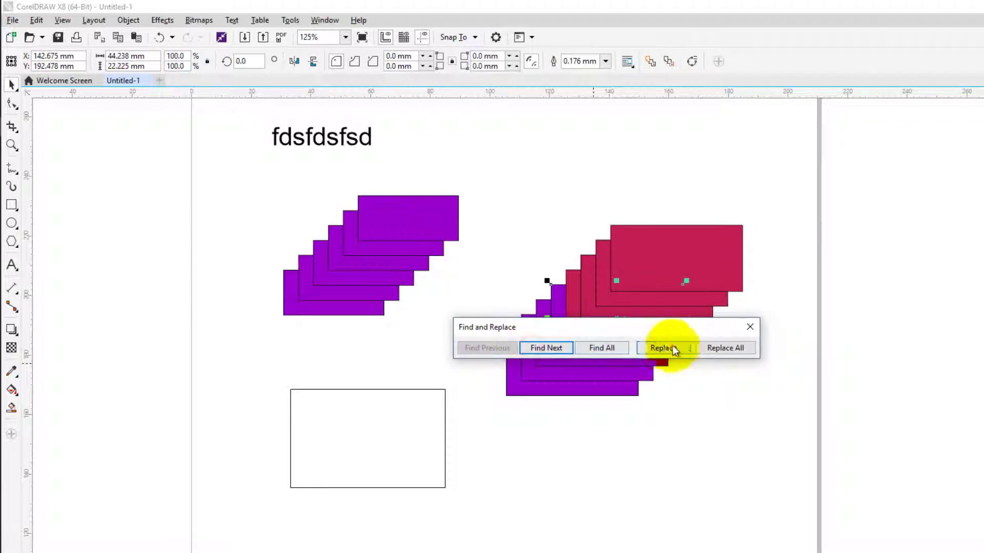
click(717, 347)
click(671, 377)
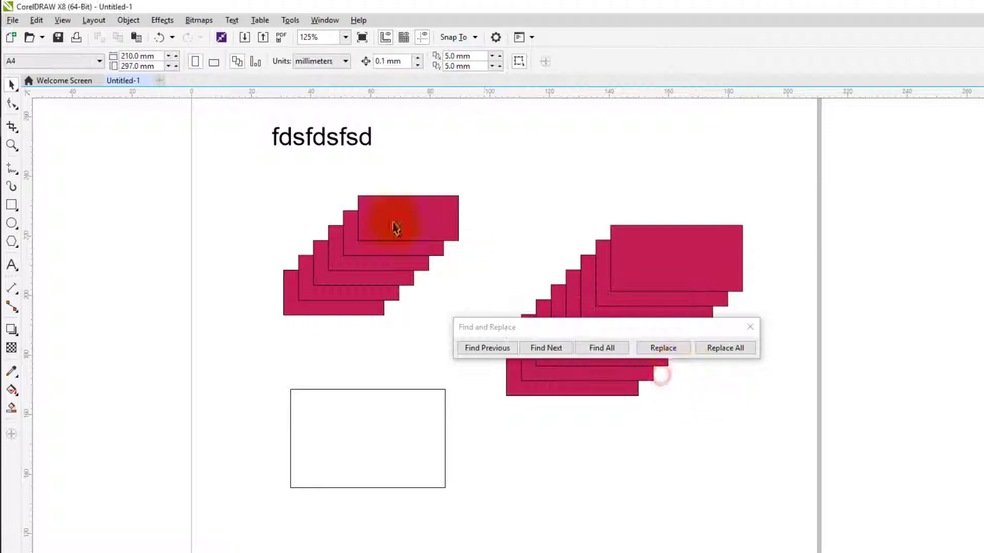
click(34, 20)
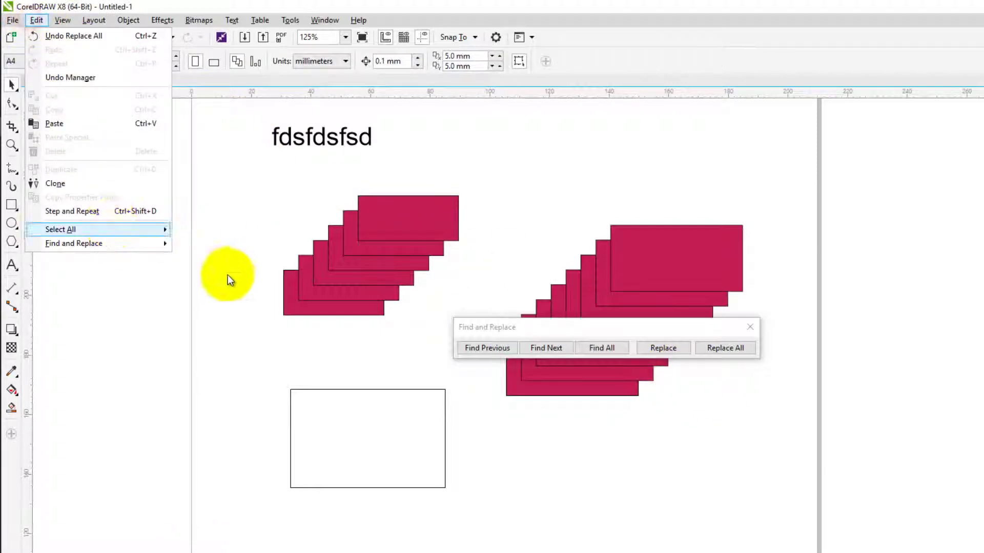
click(274, 349)
click(750, 327)
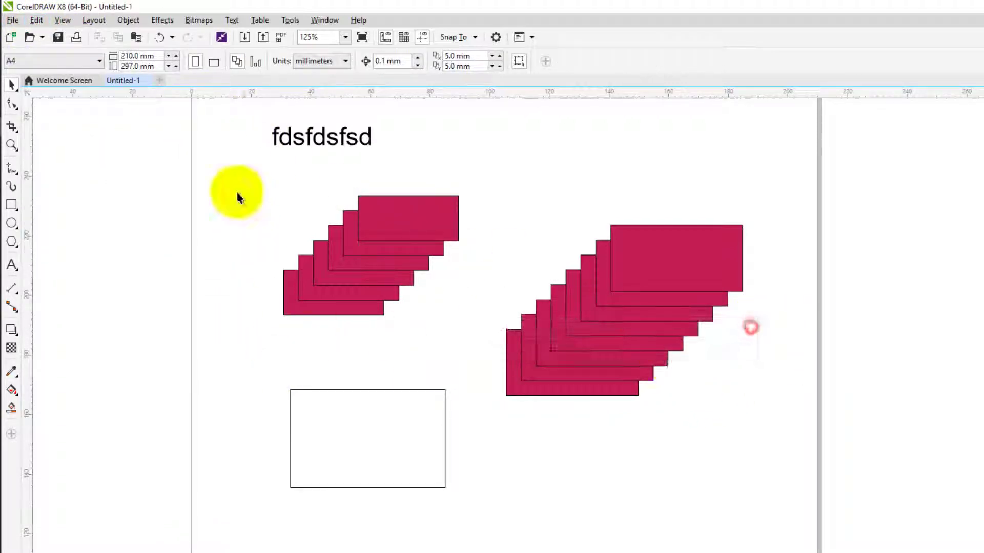